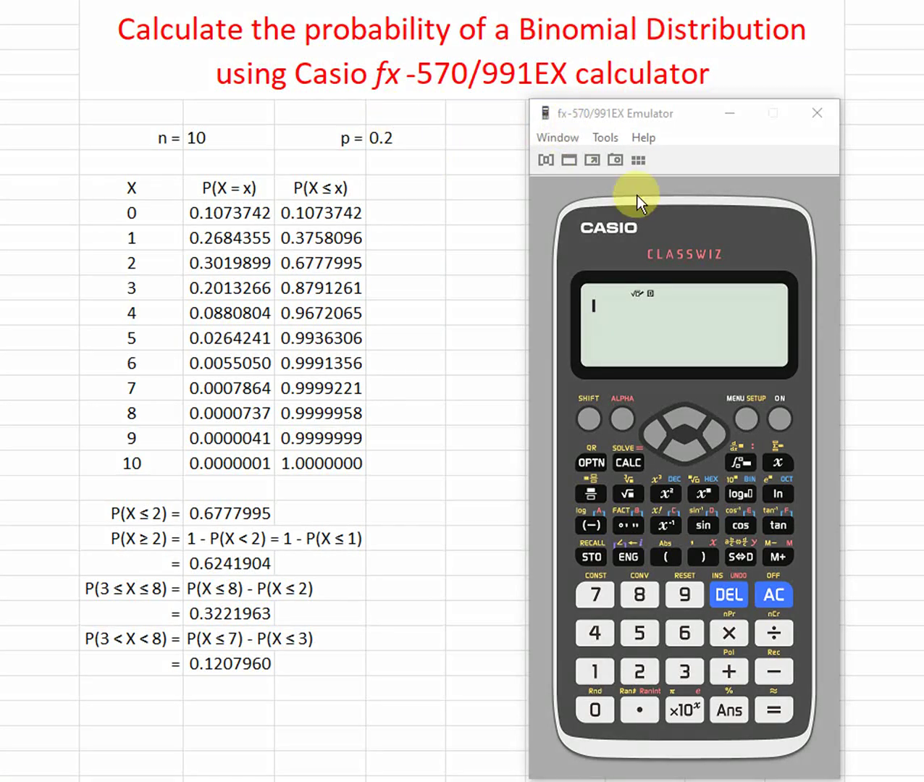
# Switch the calculator to Distribution mode (menu item 7)
pyautogui.click(745, 417)
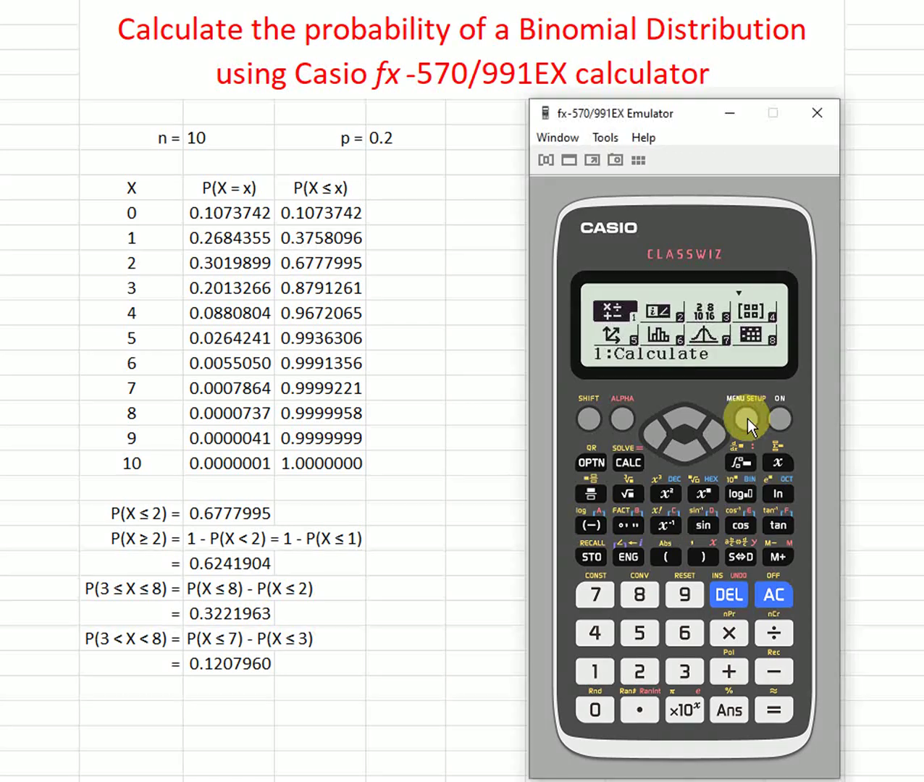
pyautogui.click(709, 435)
pyautogui.click(709, 434)
pyautogui.click(710, 434)
pyautogui.click(709, 434)
pyautogui.click(710, 434)
pyautogui.click(709, 434)
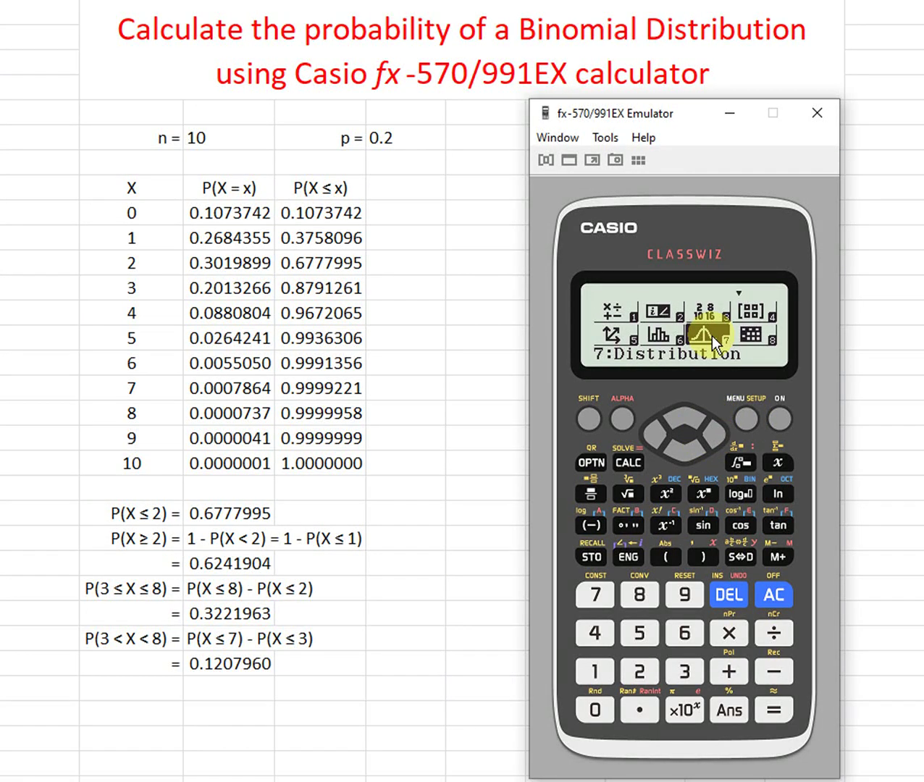
pyautogui.click(583, 592)
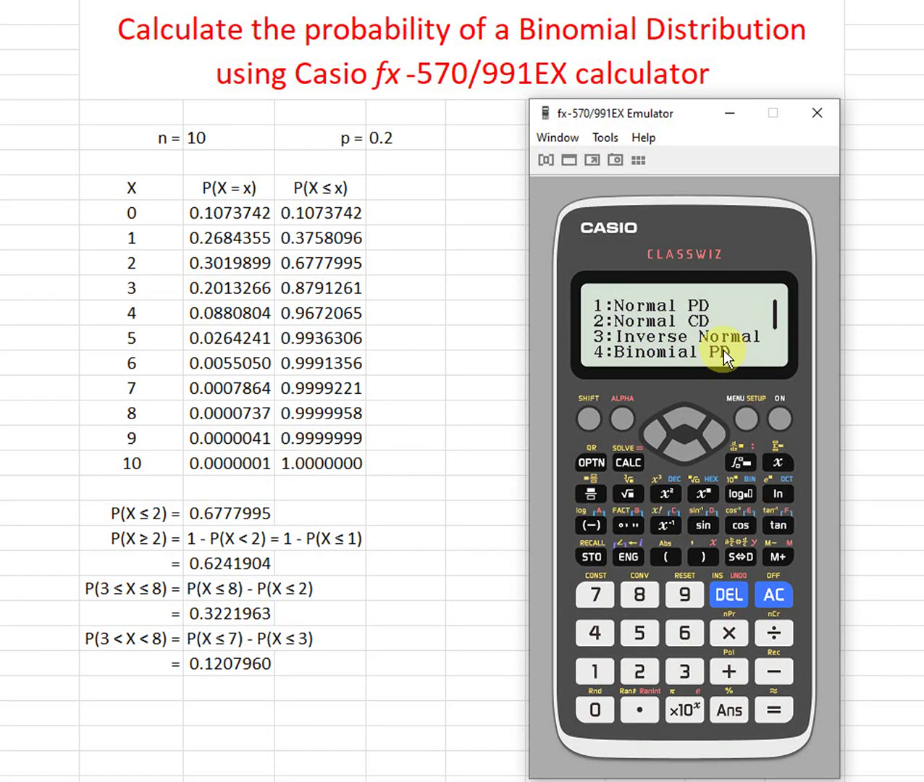
# Page through the distribution list to Binomial CD and back to the first page
pyautogui.click(685, 453)
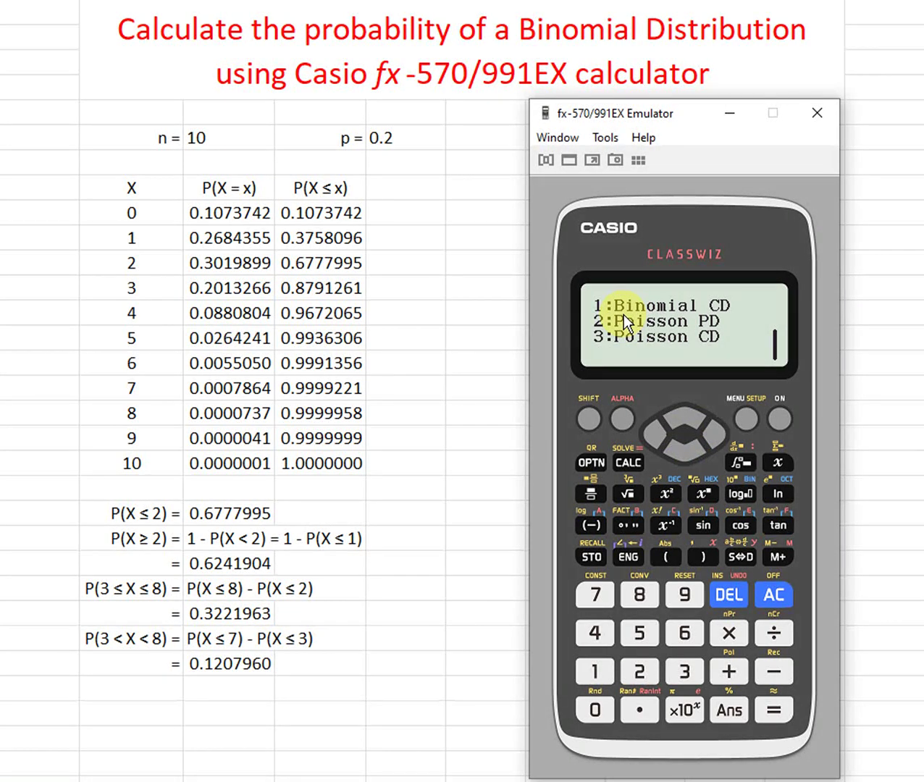
pyautogui.click(686, 426)
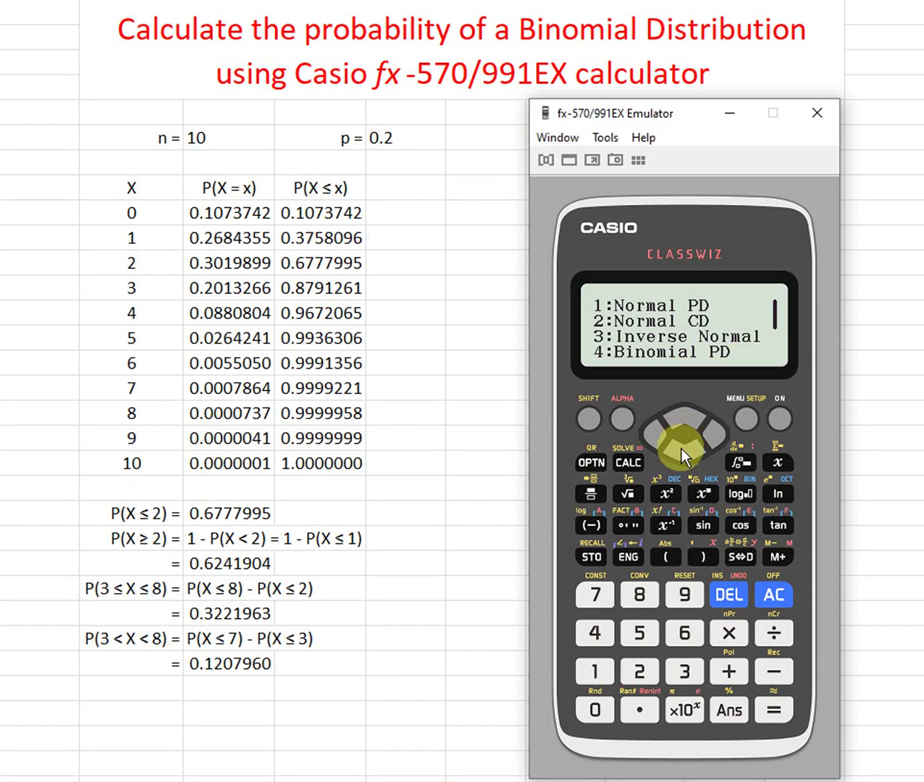
pyautogui.click(674, 451)
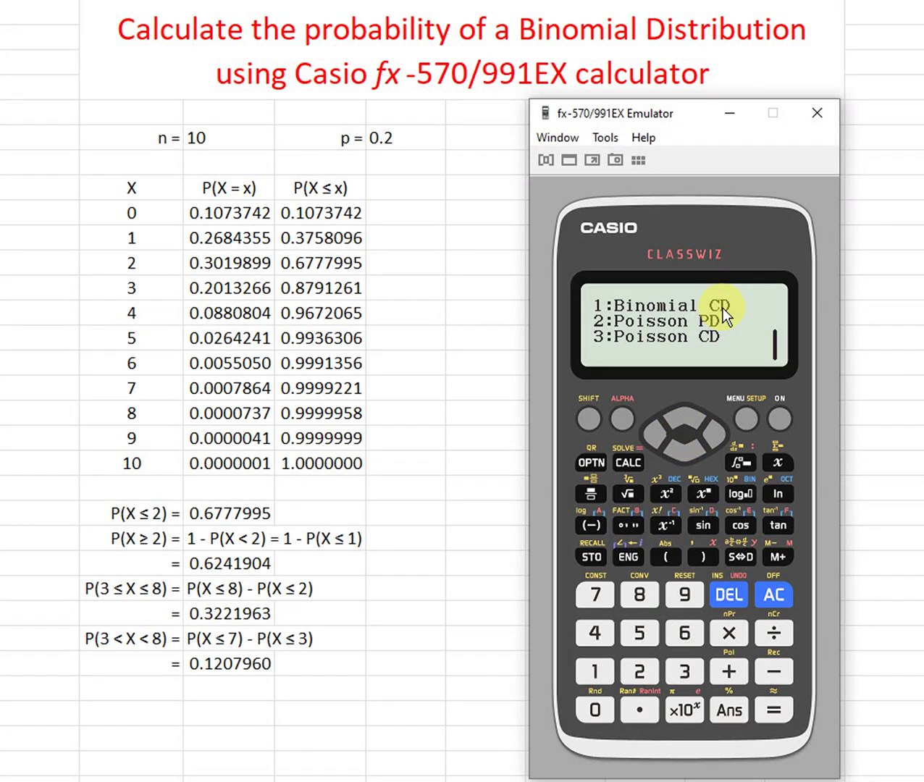
pyautogui.click(683, 421)
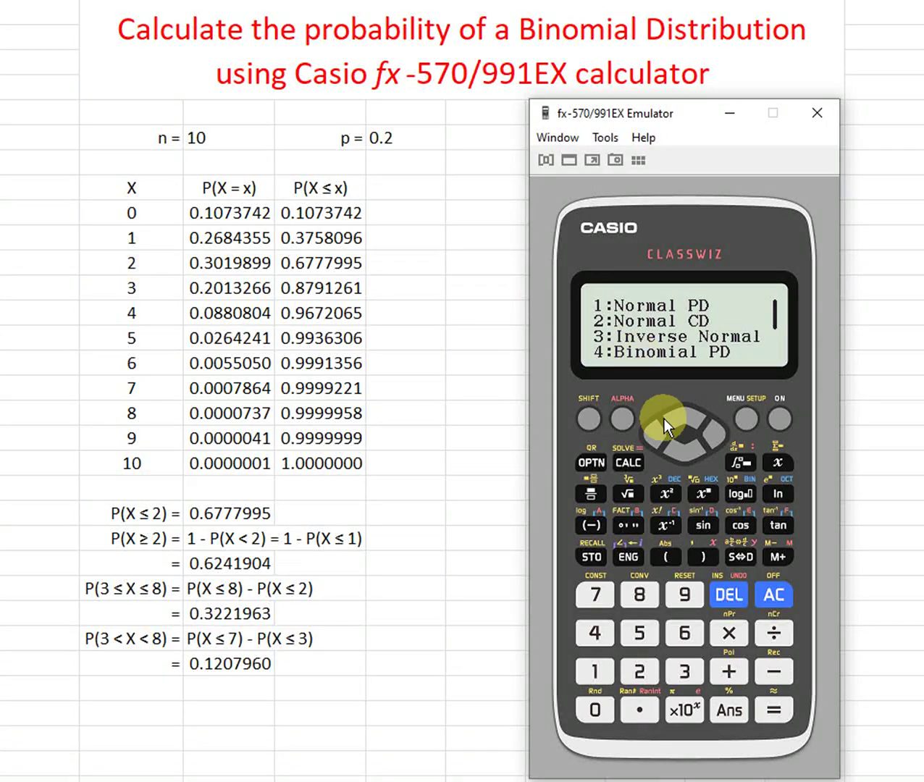
pyautogui.click(682, 452)
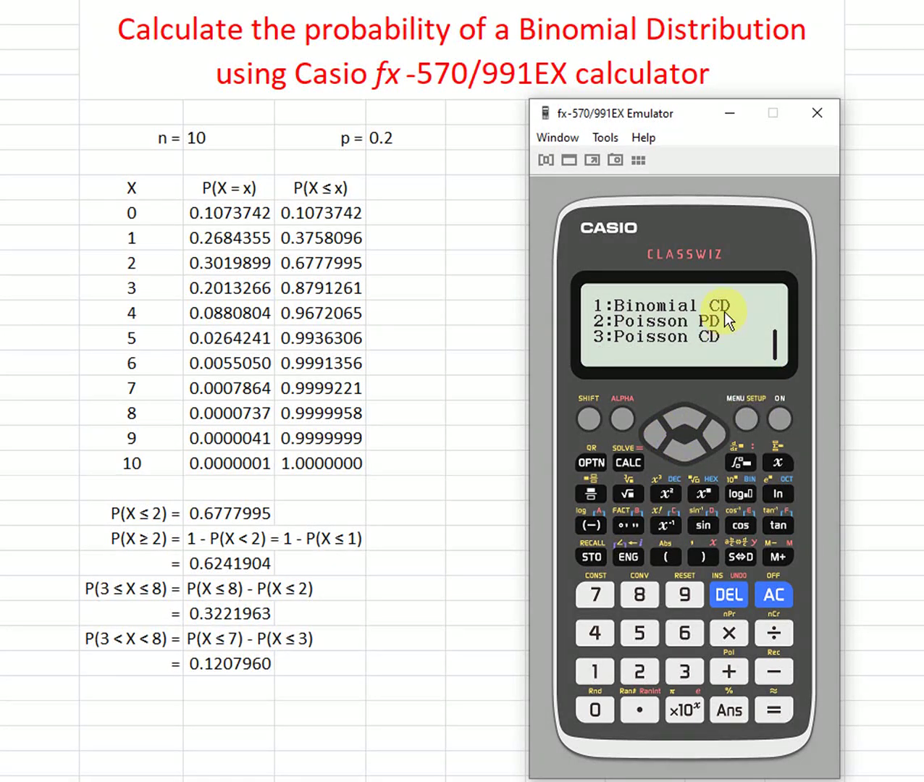
pyautogui.click(677, 416)
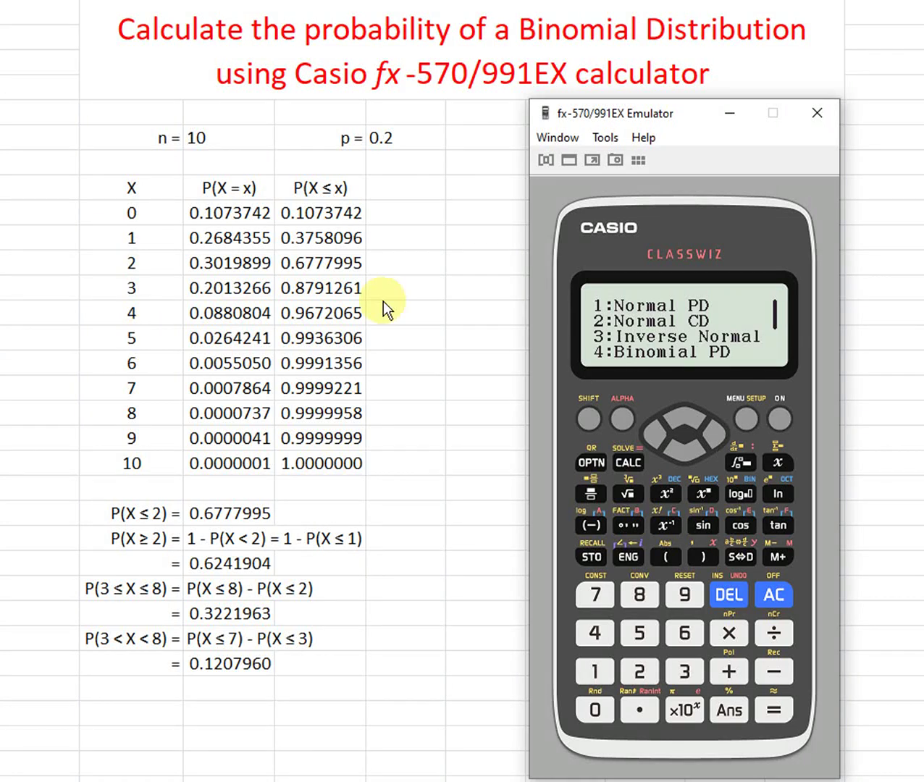
# Select Binomial PD with single-value Variable input and enter x=5, N=10
pyautogui.click(594, 632)
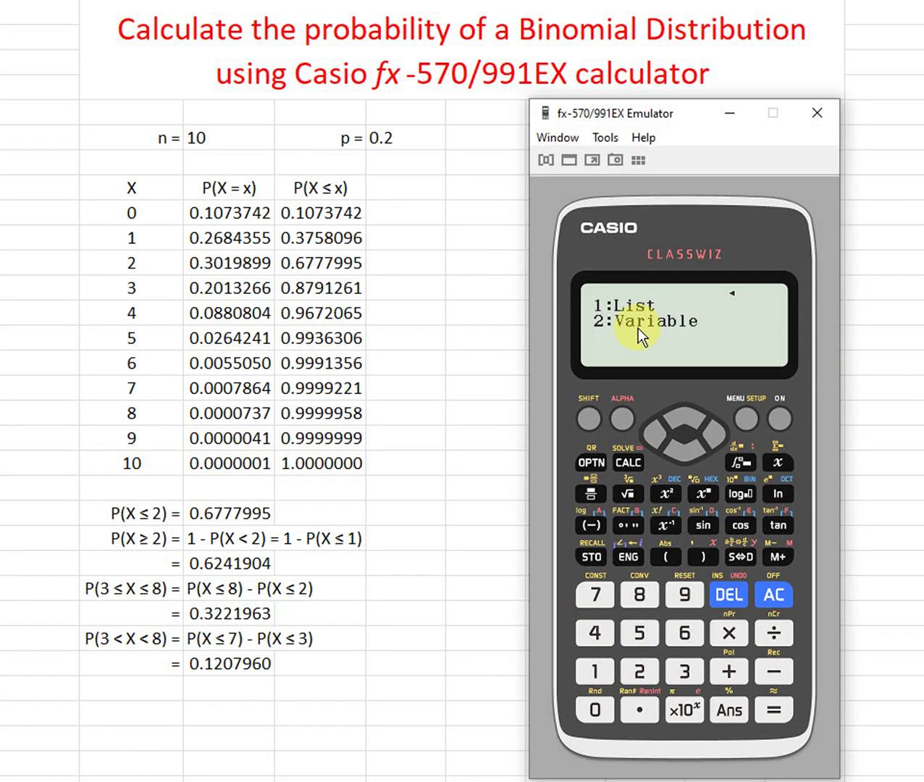
pyautogui.click(639, 672)
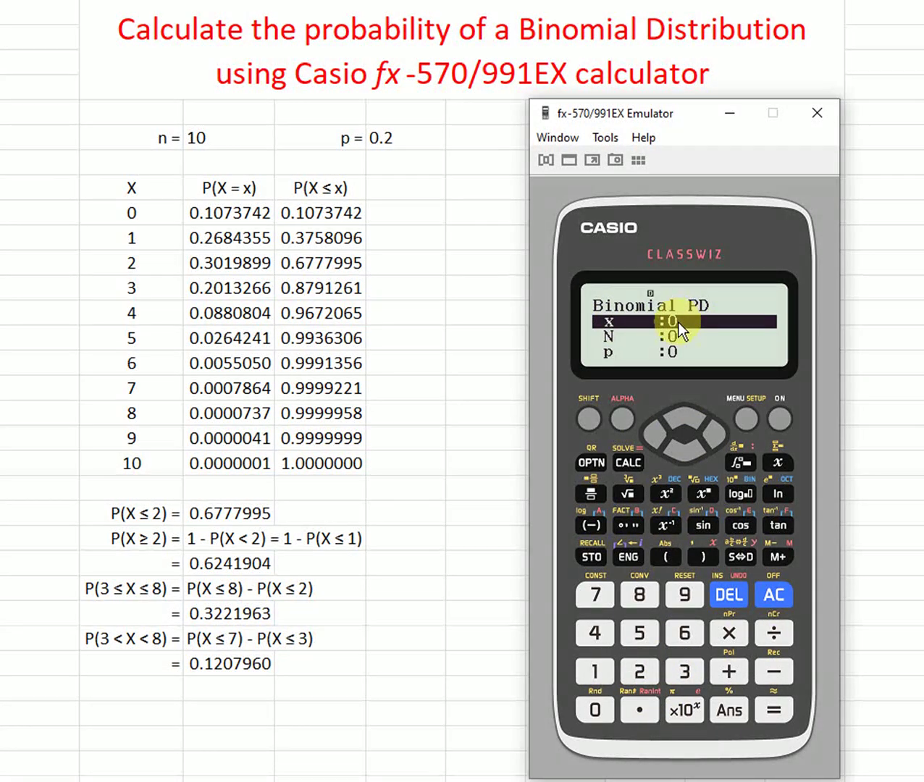
pyautogui.click(639, 632)
pyautogui.click(769, 713)
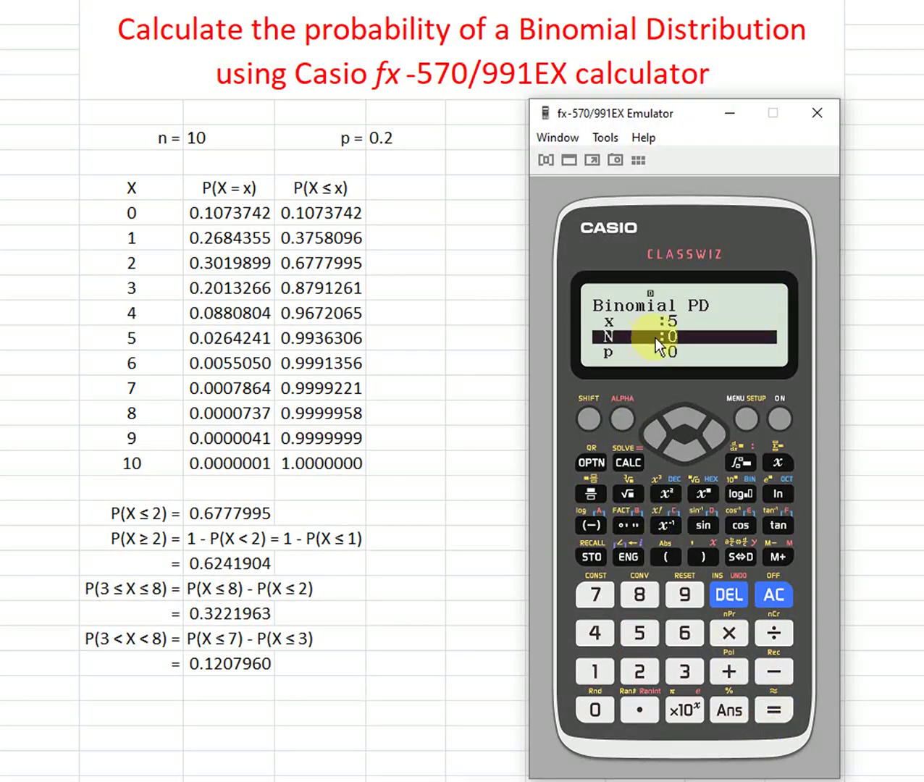
pyautogui.click(590, 672)
pyautogui.click(590, 713)
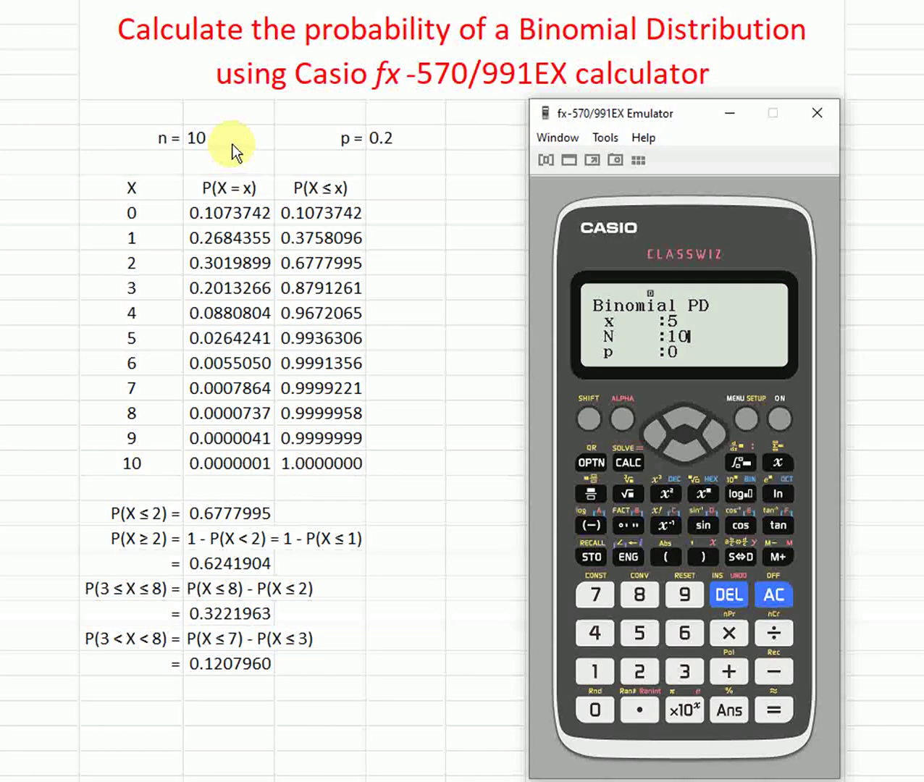
pyautogui.click(771, 711)
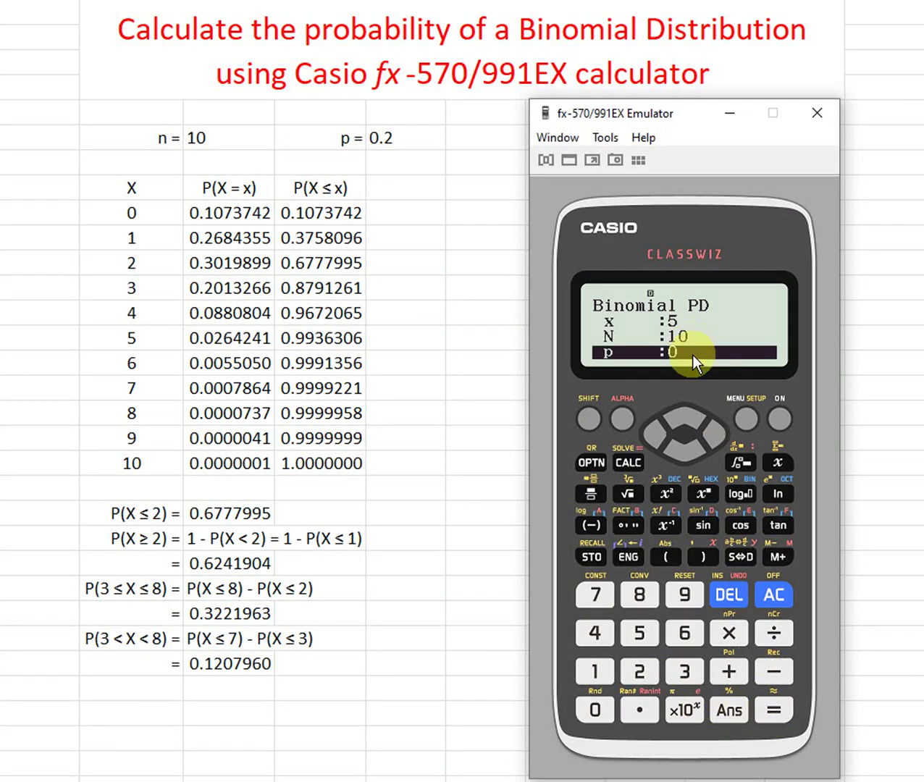
# Enter p=0.2 and compute P(X=5) = 0.0264241152
pyautogui.click(627, 708)
pyautogui.click(635, 675)
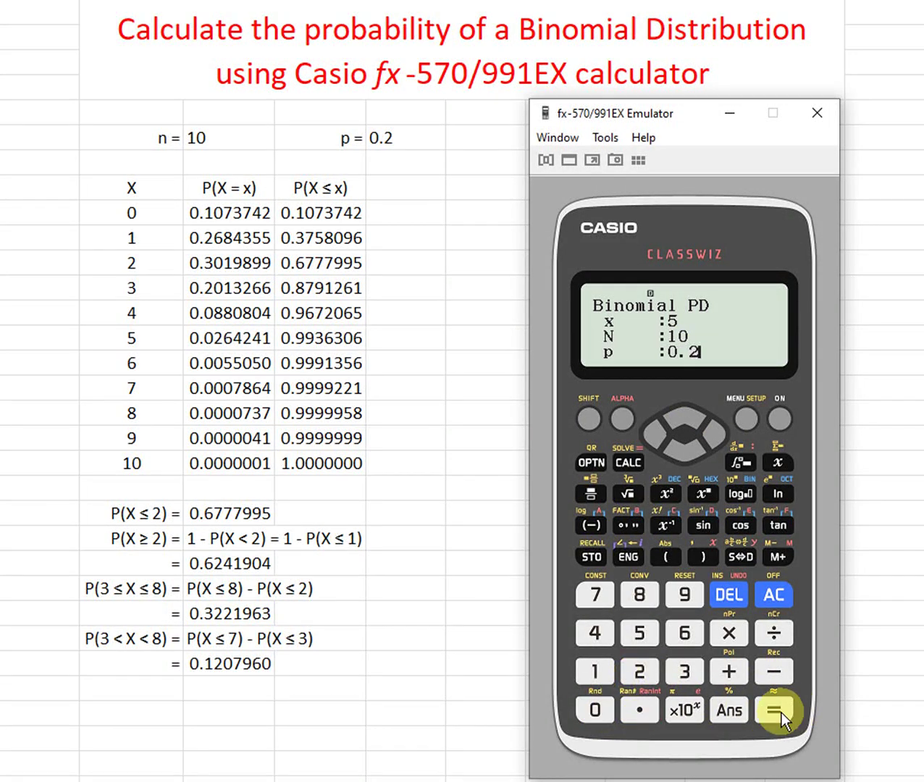
pyautogui.click(773, 710)
pyautogui.click(775, 717)
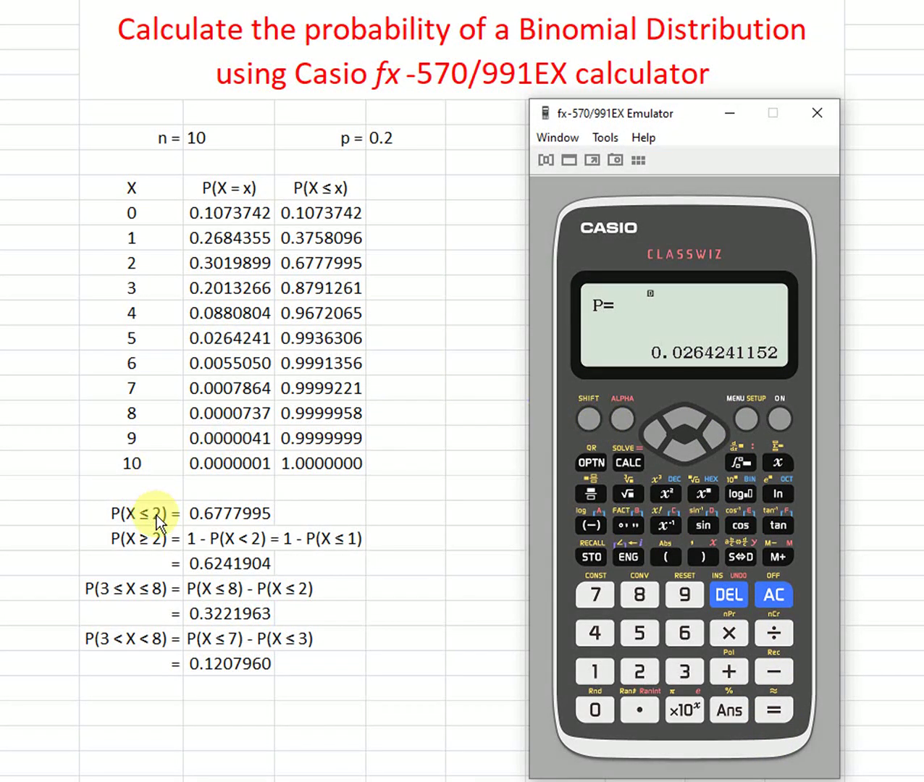
pyautogui.click(746, 418)
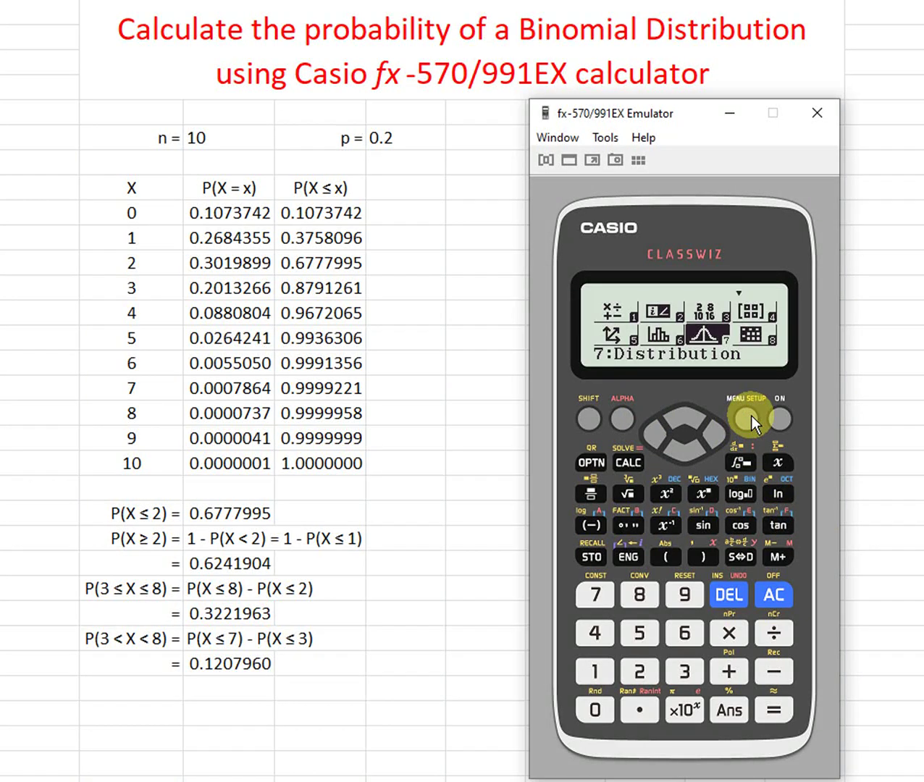
# Run Binomial CD with Variable input on x=5, N=10, p=0.2, giving 0.9936306176
pyautogui.click(590, 592)
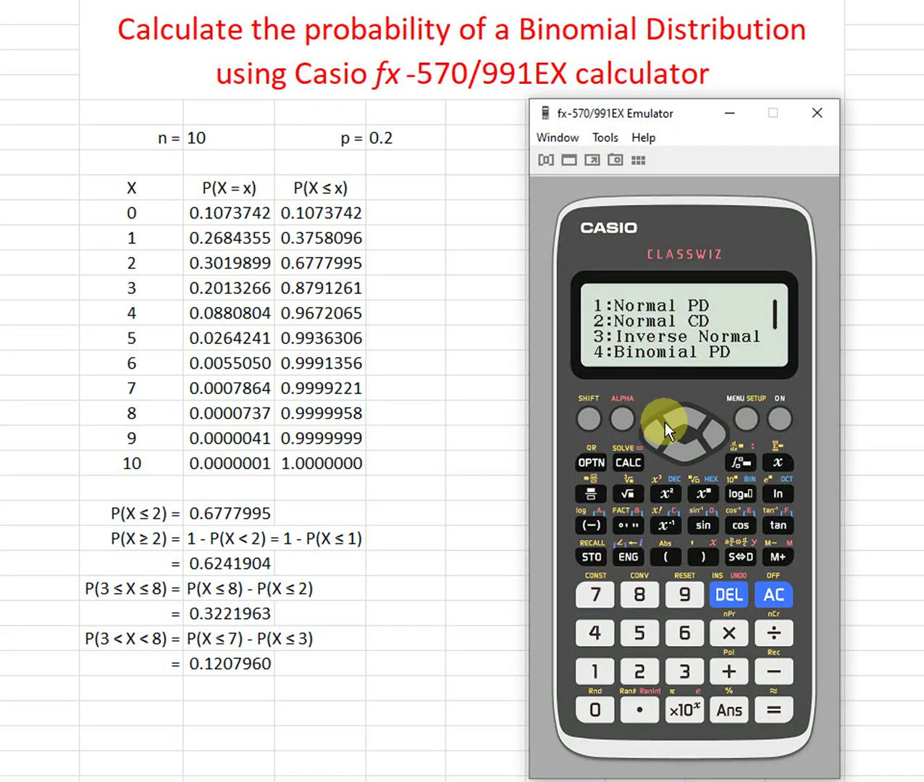
pyautogui.click(683, 445)
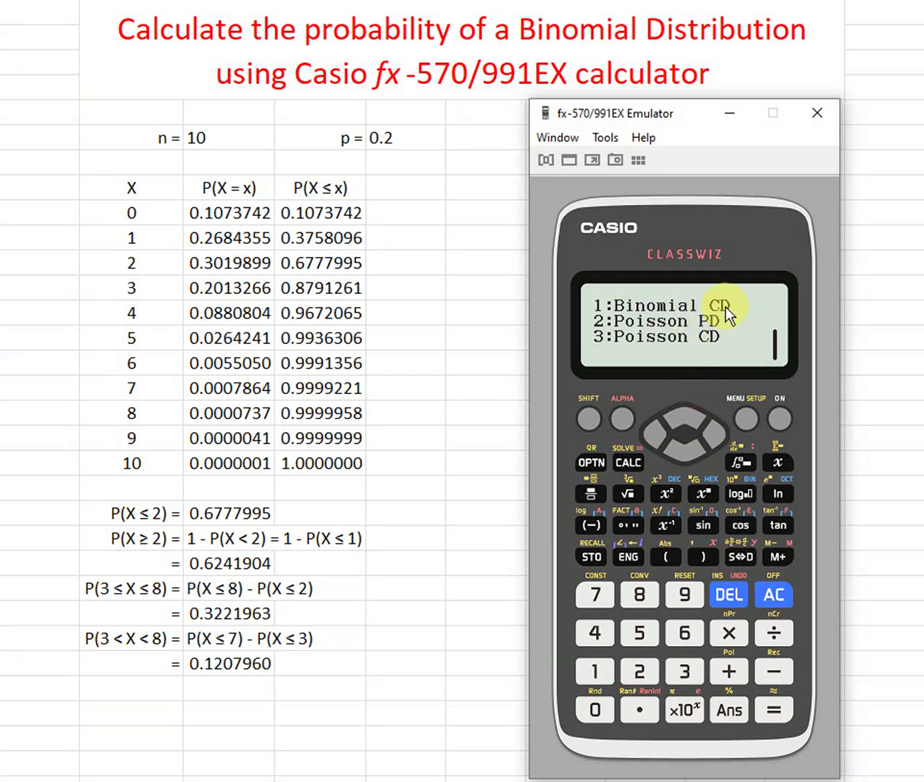
pyautogui.click(592, 674)
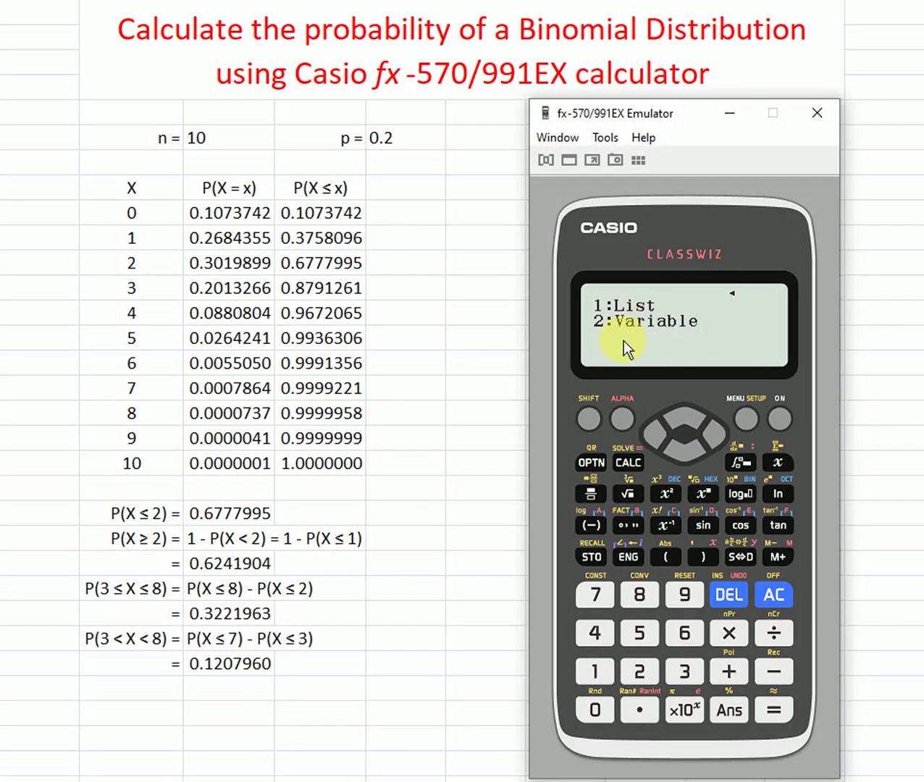
pyautogui.click(637, 671)
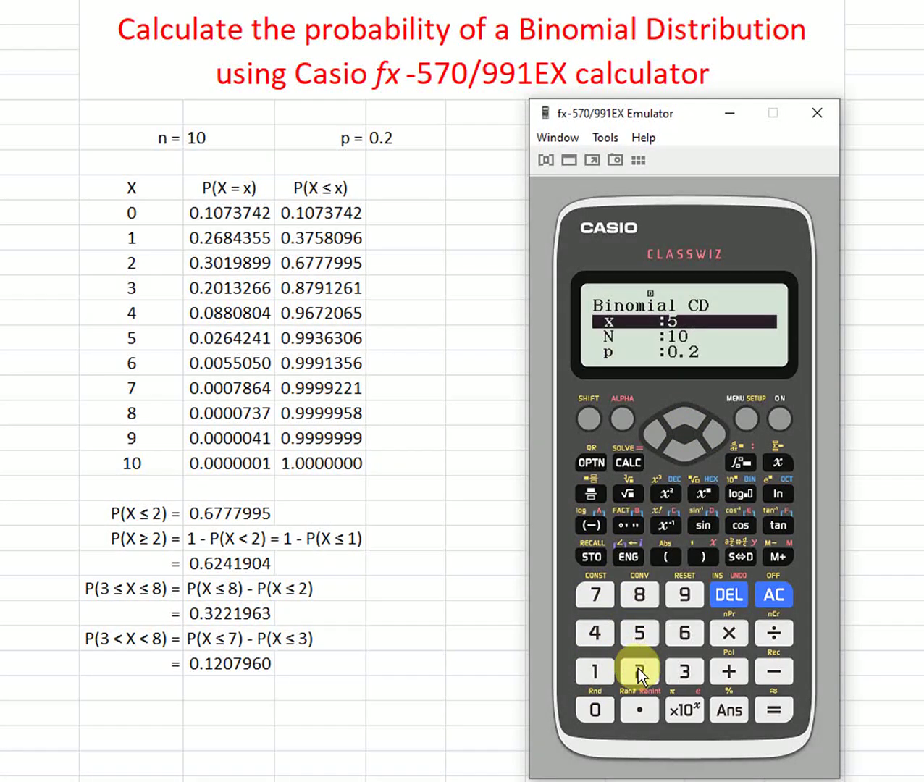
pyautogui.click(775, 712)
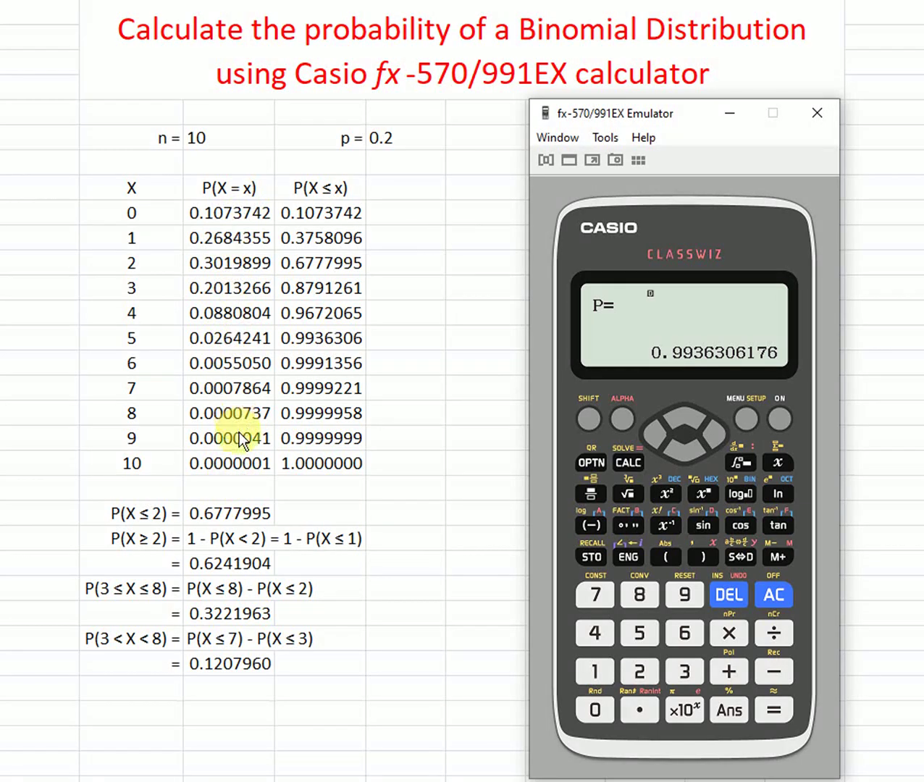
# Select Binomial PD in Distribution mode with List input for x
pyautogui.click(741, 420)
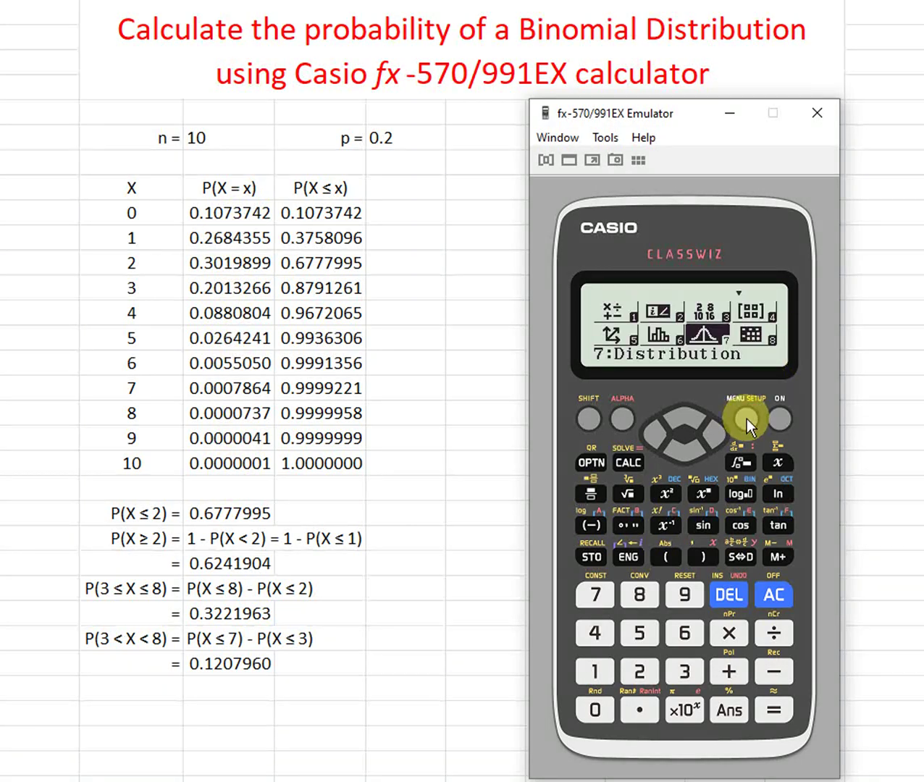
pyautogui.click(777, 709)
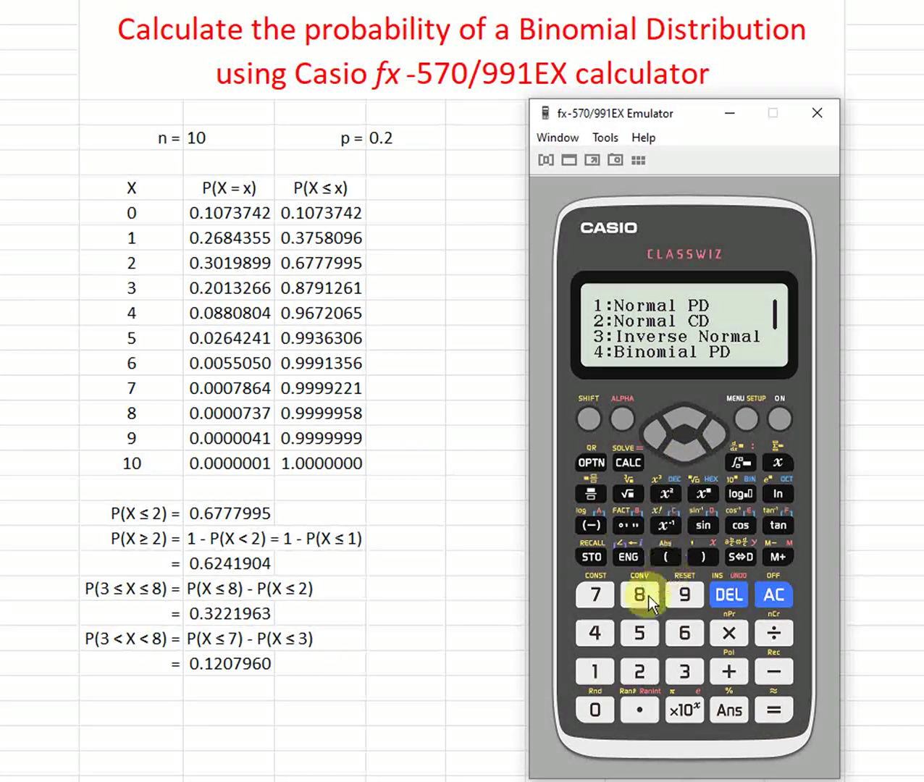
pyautogui.click(583, 634)
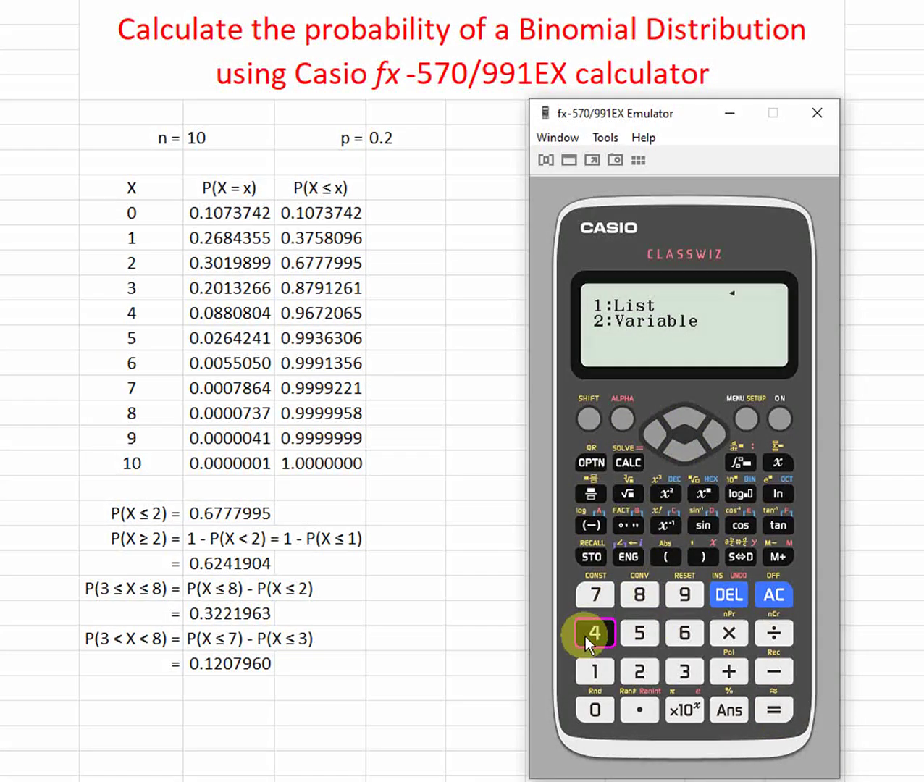
pyautogui.click(595, 666)
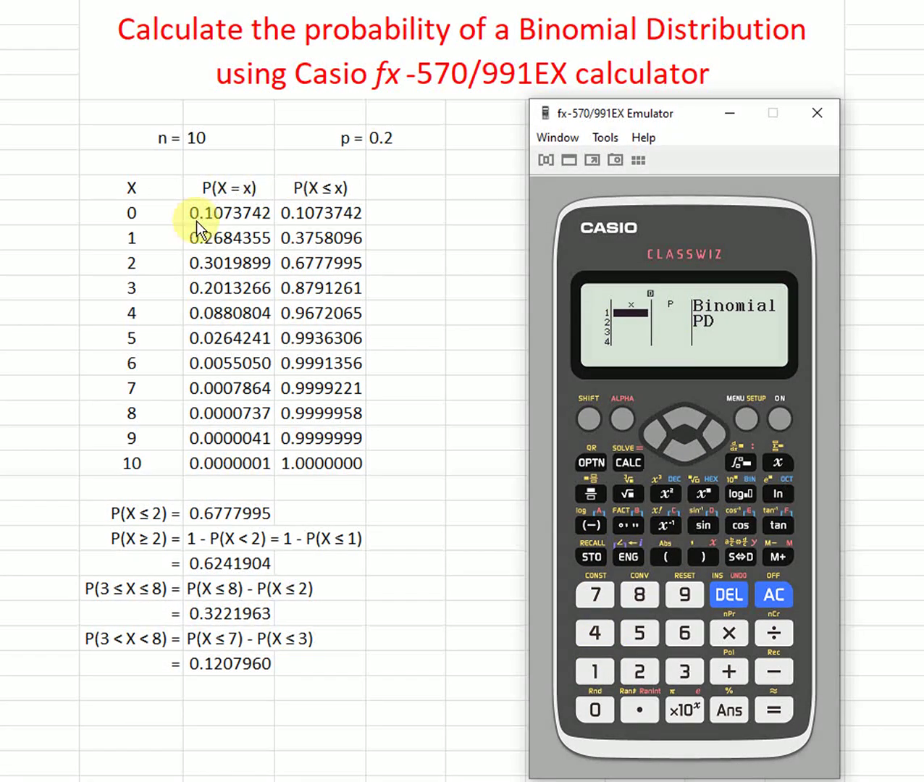
# Fill the x list with the values 0 through 10
pyautogui.click(594, 709)
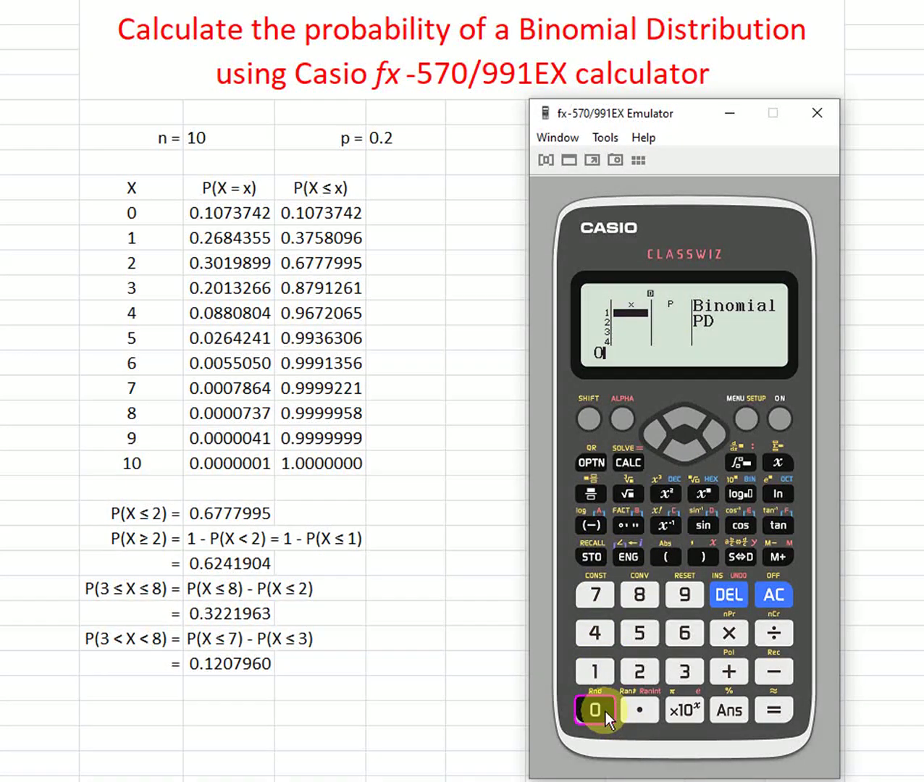
pyautogui.click(775, 710)
pyautogui.click(589, 659)
pyautogui.click(771, 711)
pyautogui.click(630, 667)
pyautogui.click(772, 711)
pyautogui.click(670, 672)
pyautogui.click(772, 711)
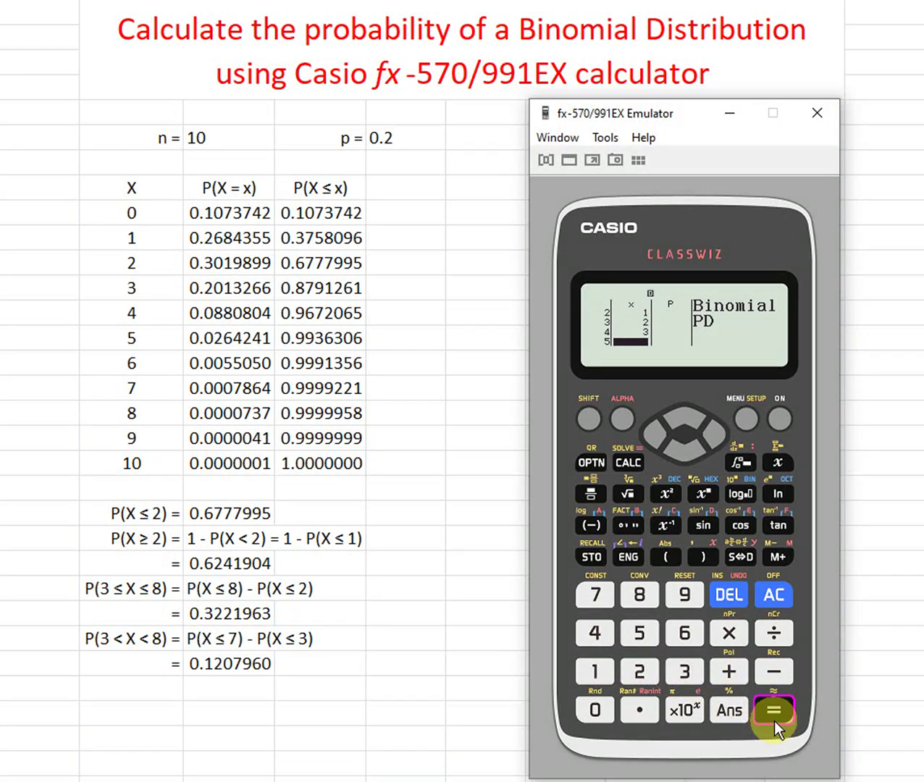
pyautogui.click(600, 636)
pyautogui.click(762, 707)
pyautogui.click(650, 636)
pyautogui.click(768, 712)
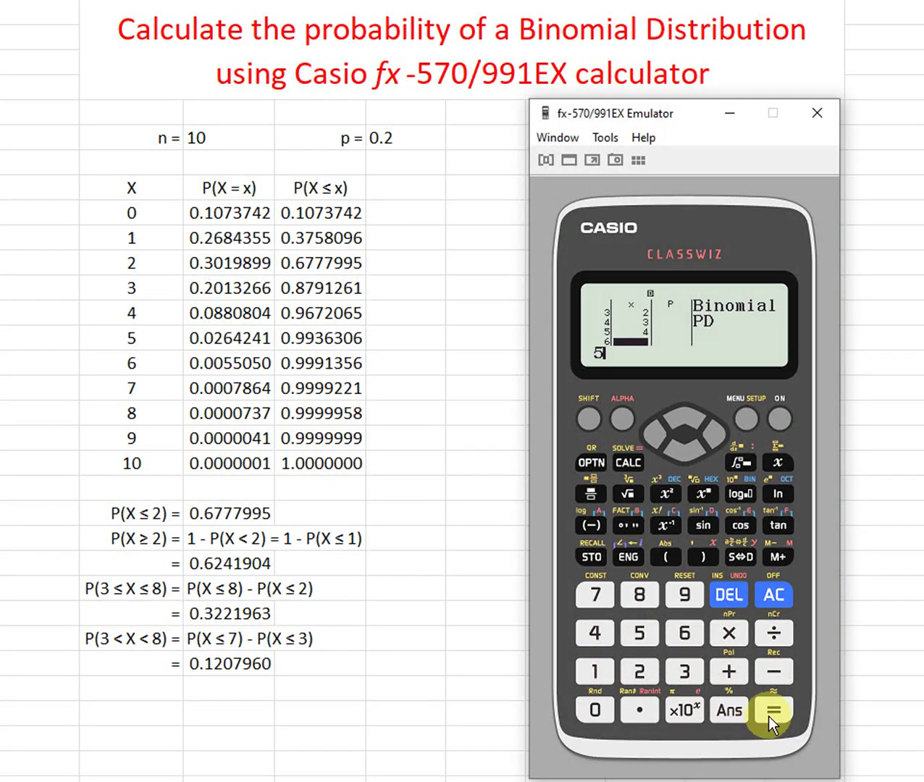
pyautogui.click(692, 631)
pyautogui.click(773, 708)
pyautogui.click(607, 595)
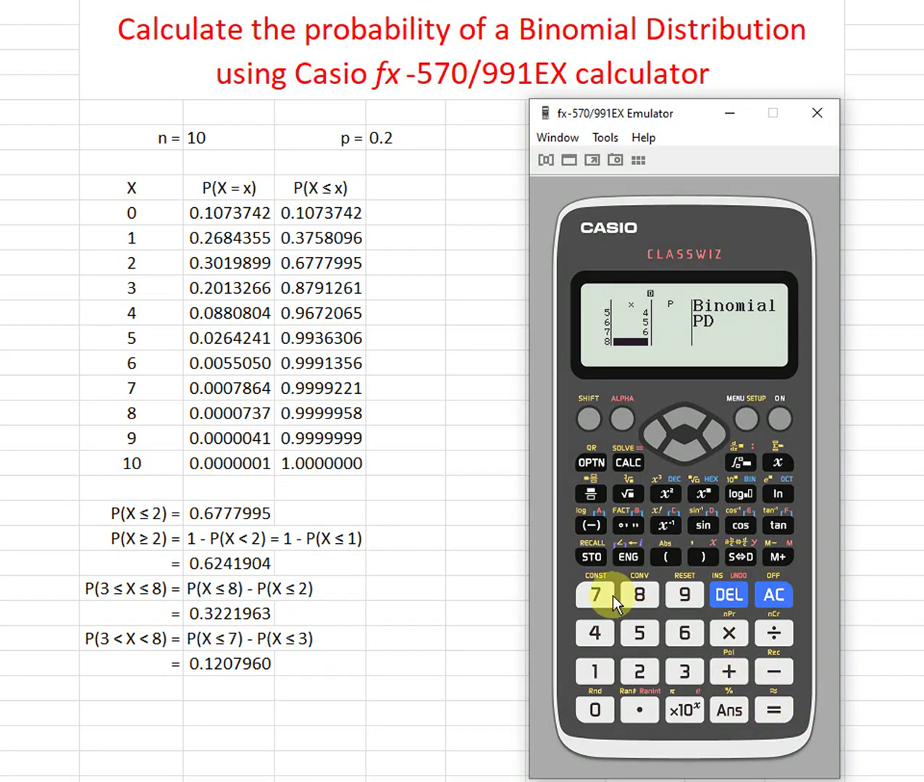
pyautogui.click(757, 705)
pyautogui.click(642, 593)
pyautogui.click(769, 704)
pyautogui.click(685, 601)
pyautogui.click(769, 711)
pyautogui.click(592, 664)
pyautogui.click(604, 708)
pyautogui.click(769, 706)
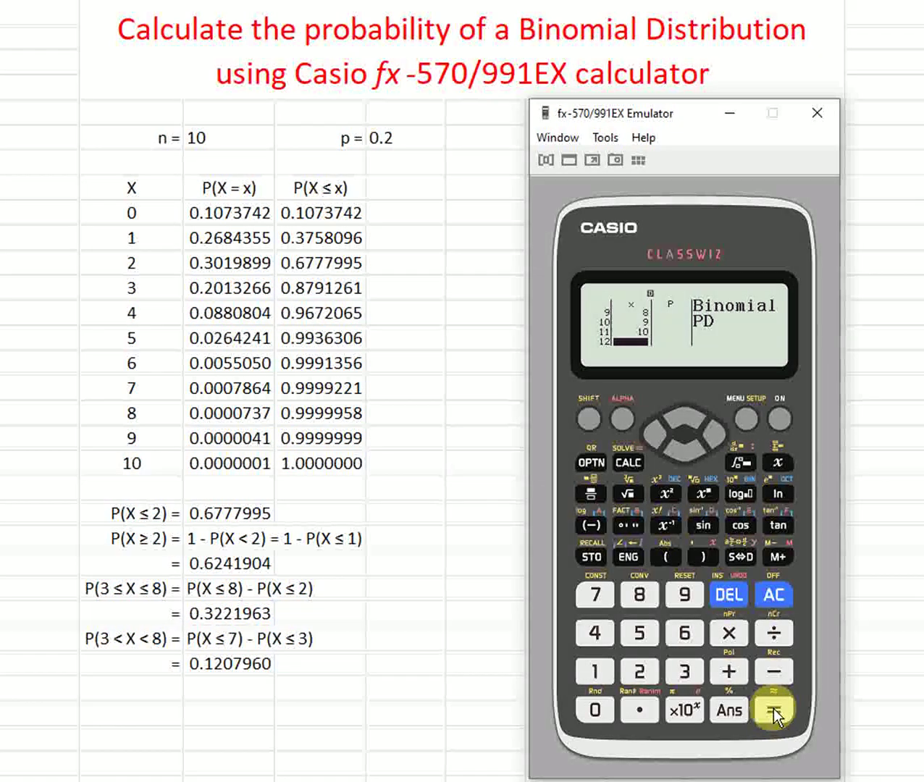
# Calculate the table with N=10, p=0.2 and read 0.1073, 0.2684, 0.3019, 0.2013
pyautogui.click(772, 706)
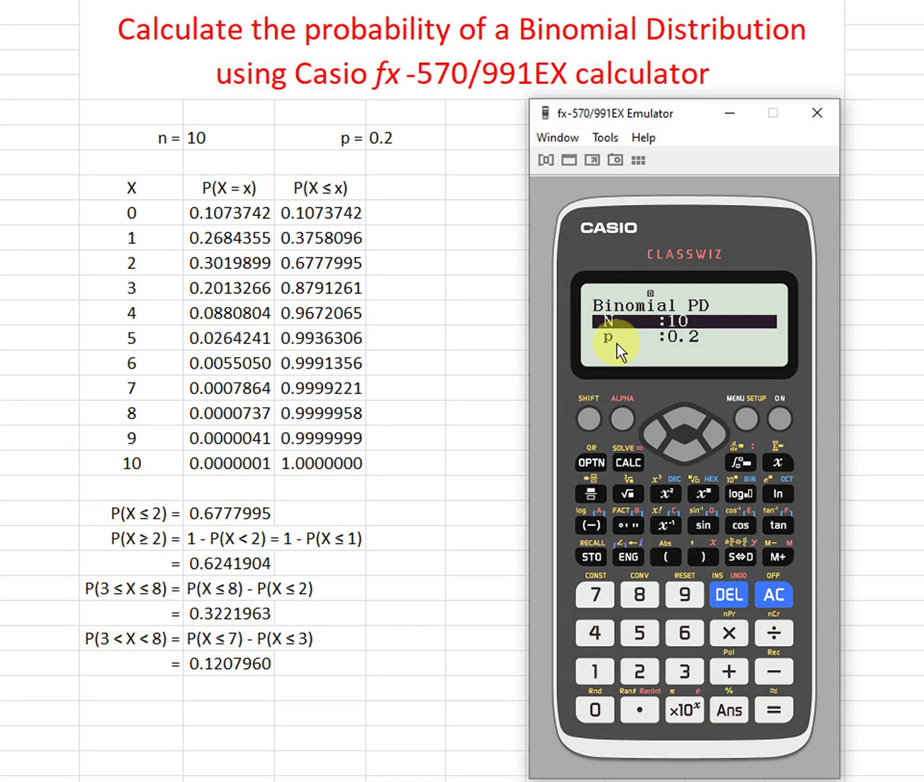
pyautogui.click(773, 712)
pyautogui.click(719, 433)
pyautogui.click(685, 444)
pyautogui.click(686, 444)
pyautogui.click(685, 443)
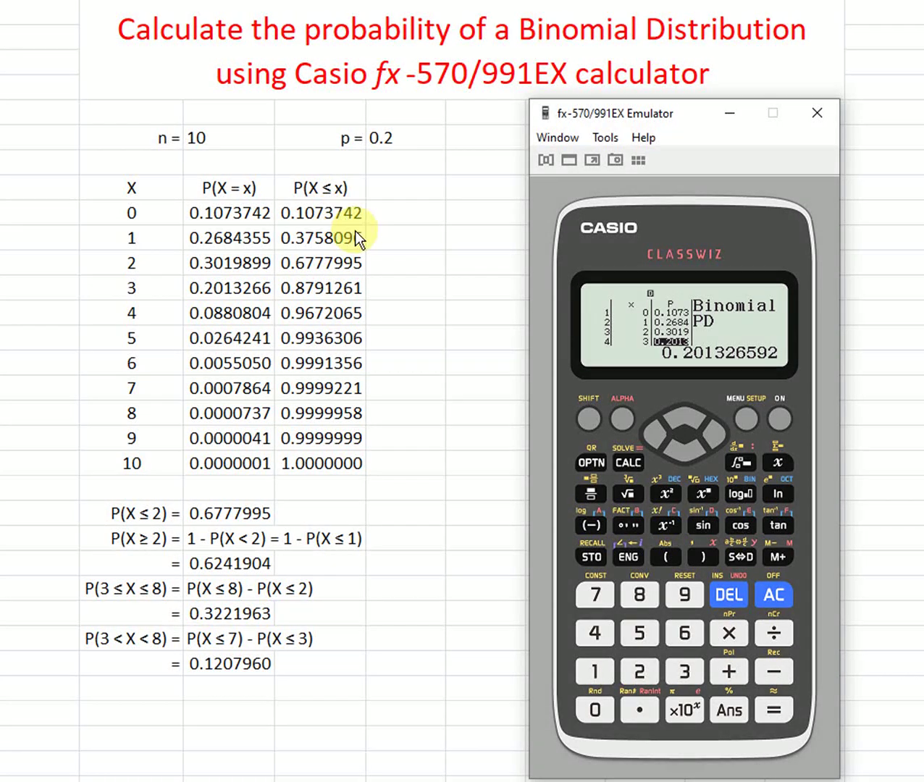
pyautogui.click(742, 419)
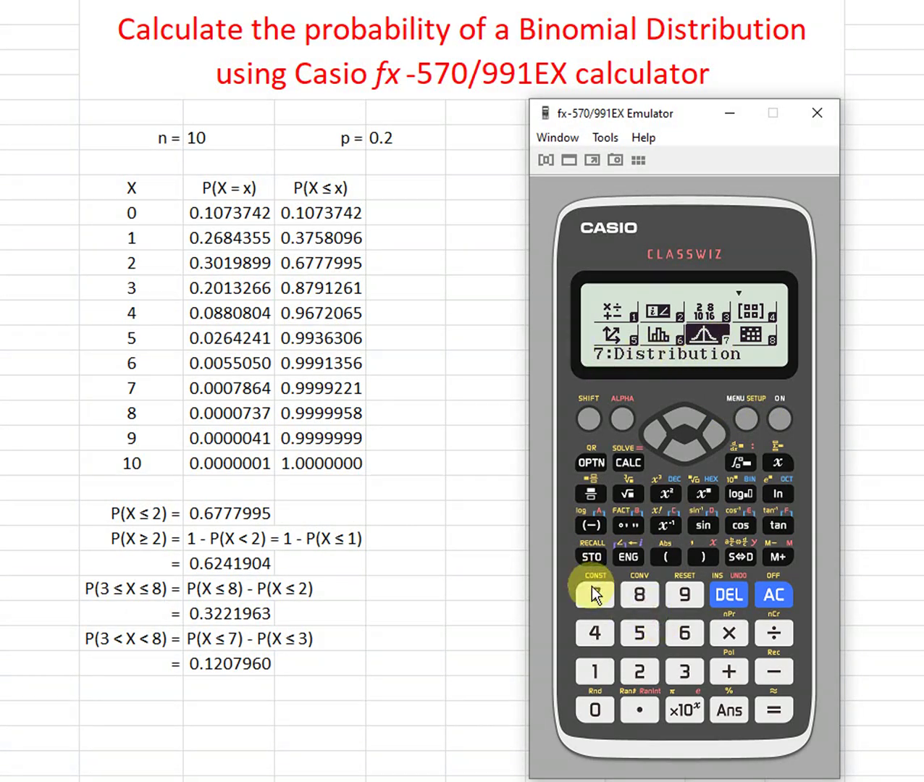
# Select Binomial CD with List input and confirm the x list ends at 10
pyautogui.click(681, 446)
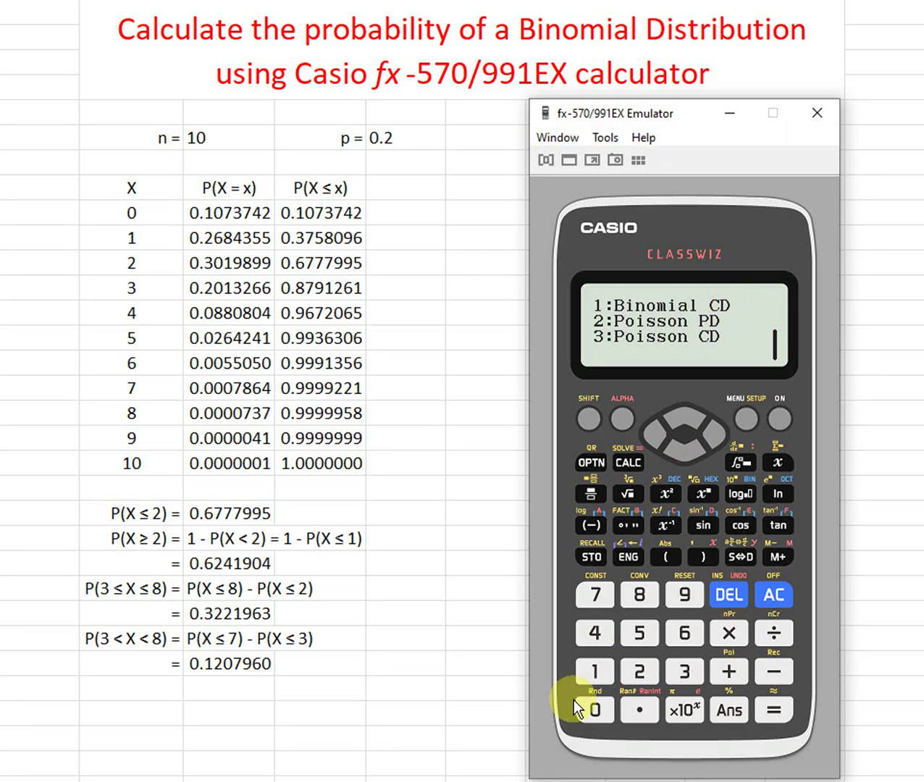
pyautogui.click(585, 665)
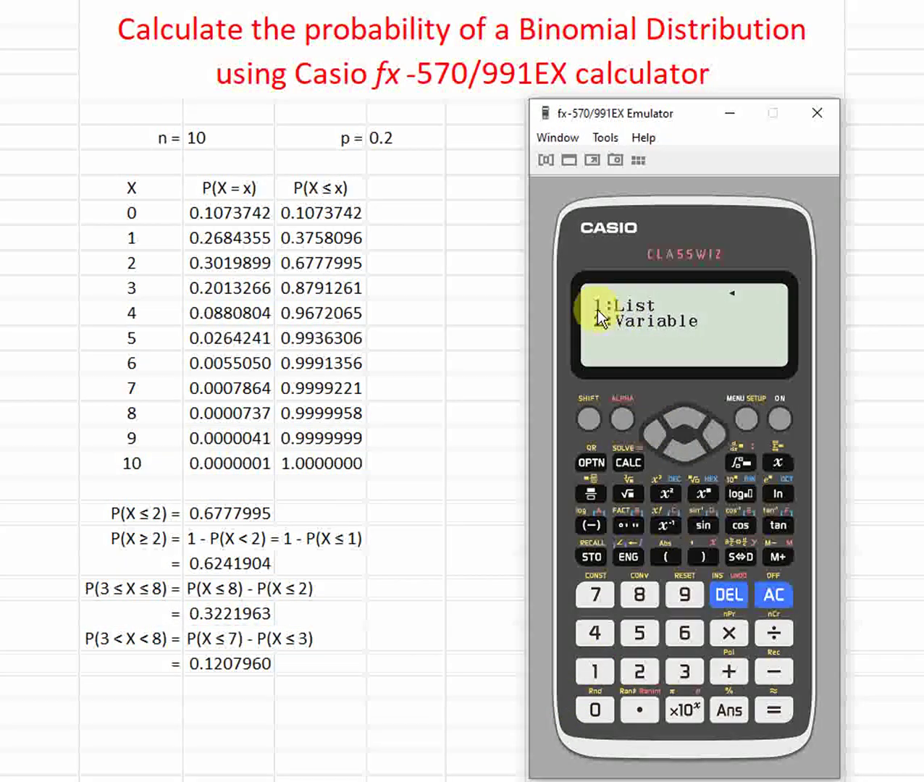
pyautogui.click(595, 670)
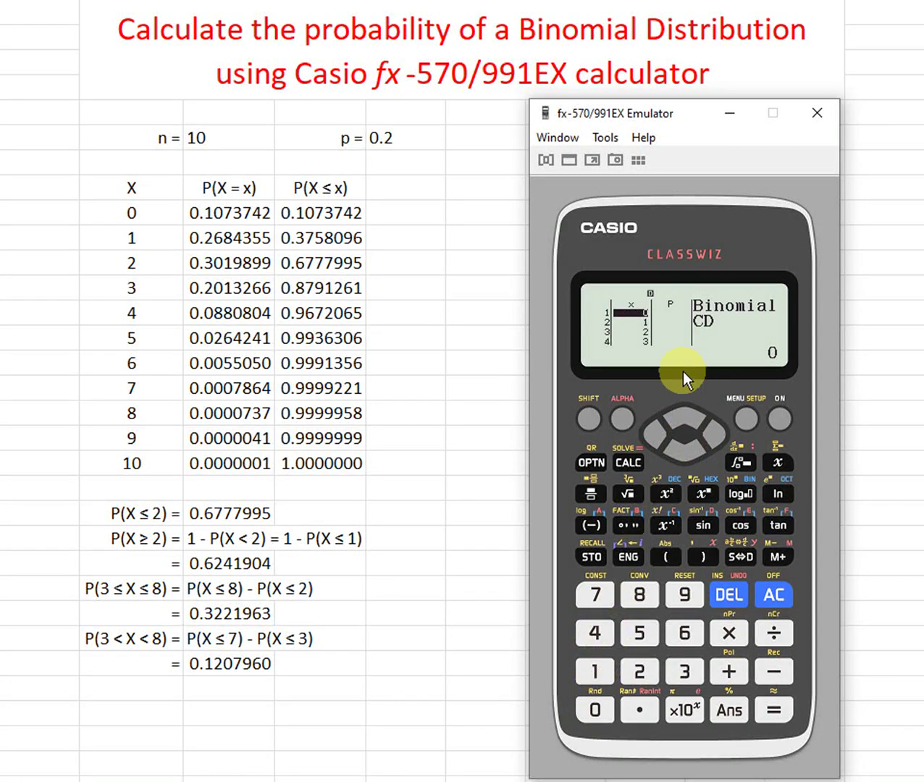
pyautogui.click(685, 413)
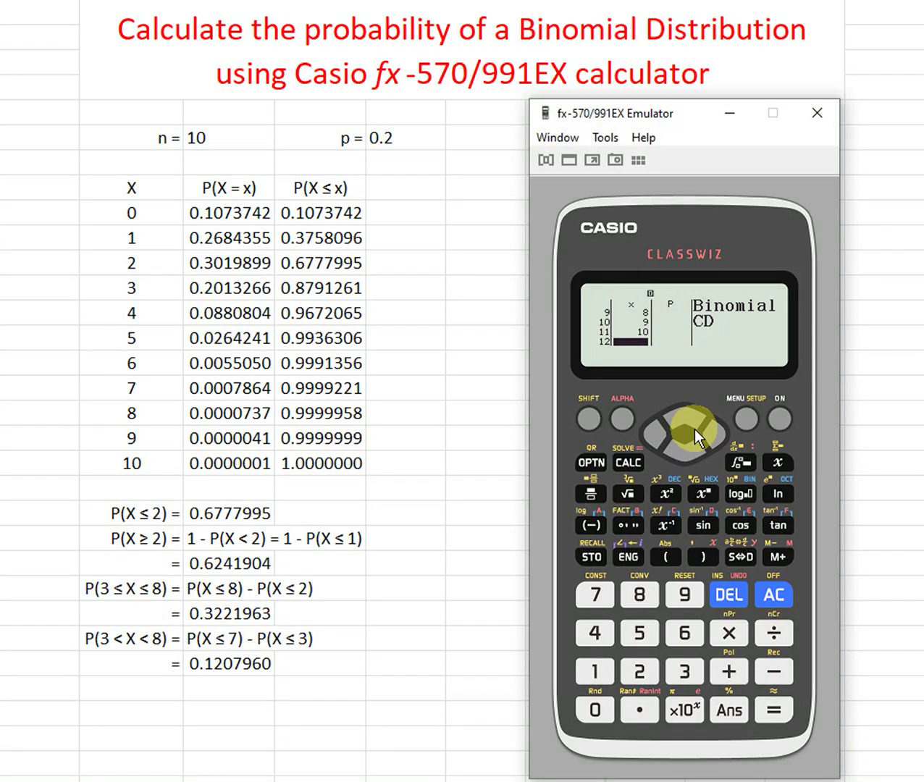
pyautogui.click(773, 710)
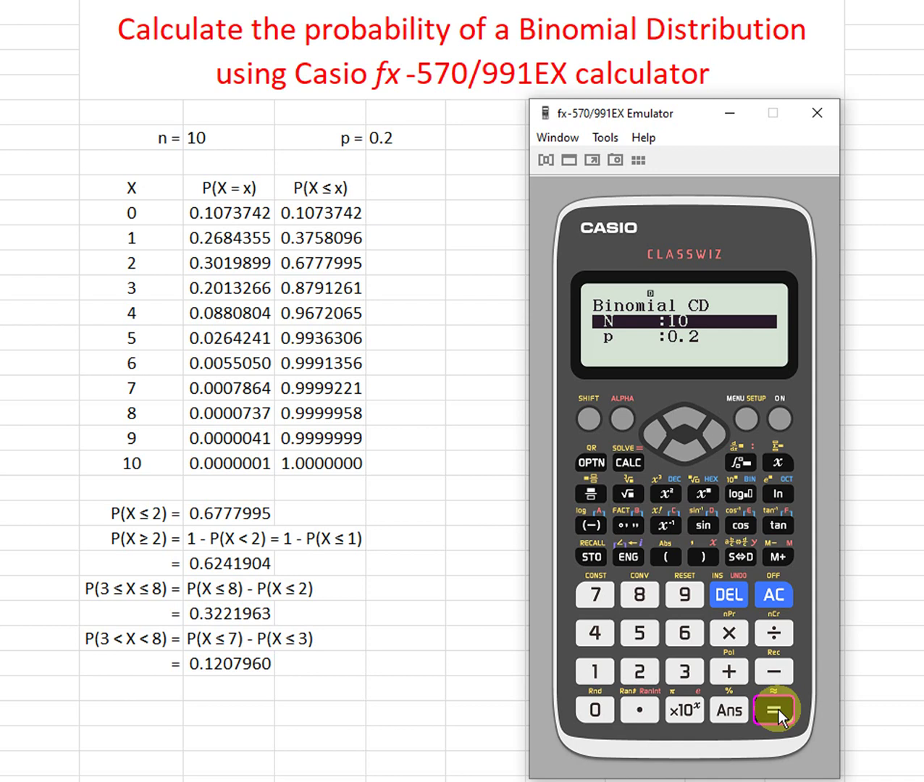
# Calculate the cumulative table and read 0.1073, 0.3758, 0.6777 for x=0–2
pyautogui.click(774, 710)
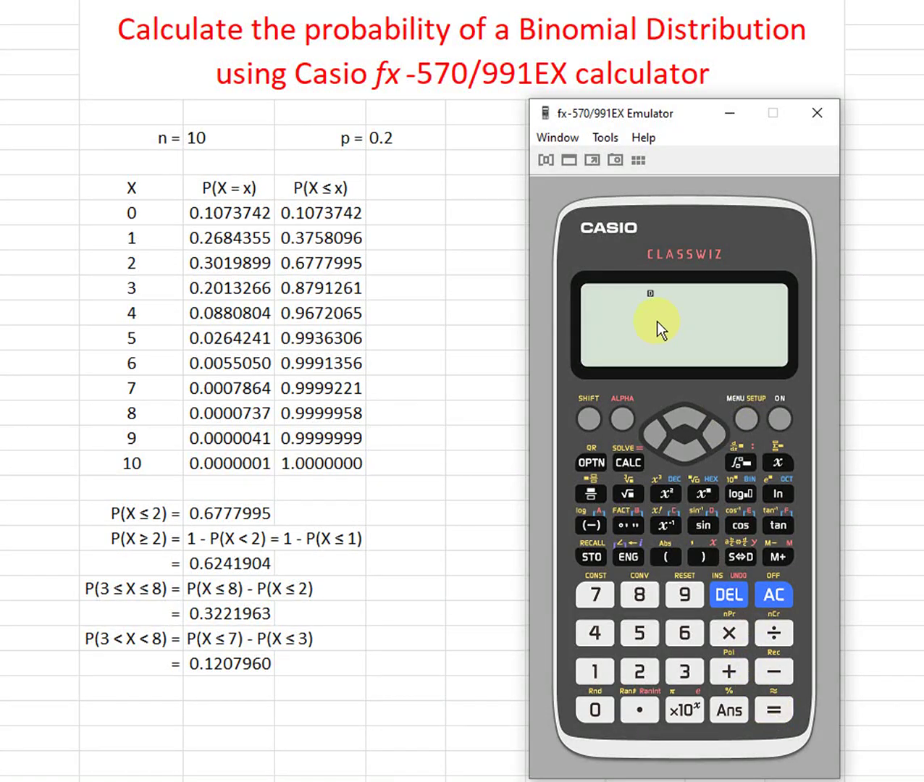
pyautogui.click(702, 423)
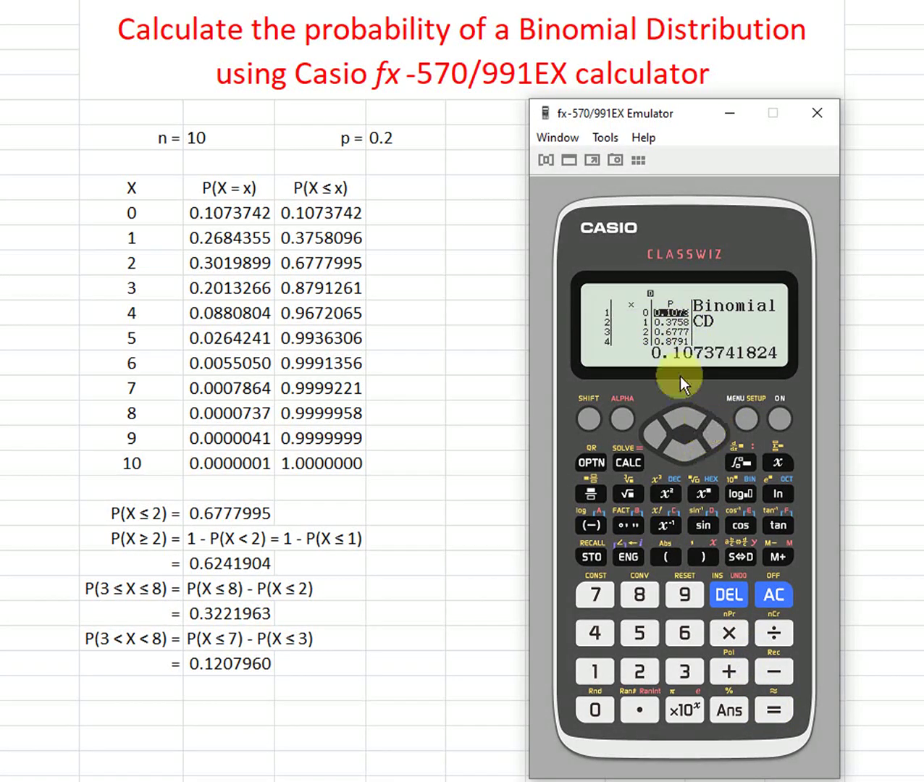
pyautogui.click(684, 449)
pyautogui.click(684, 449)
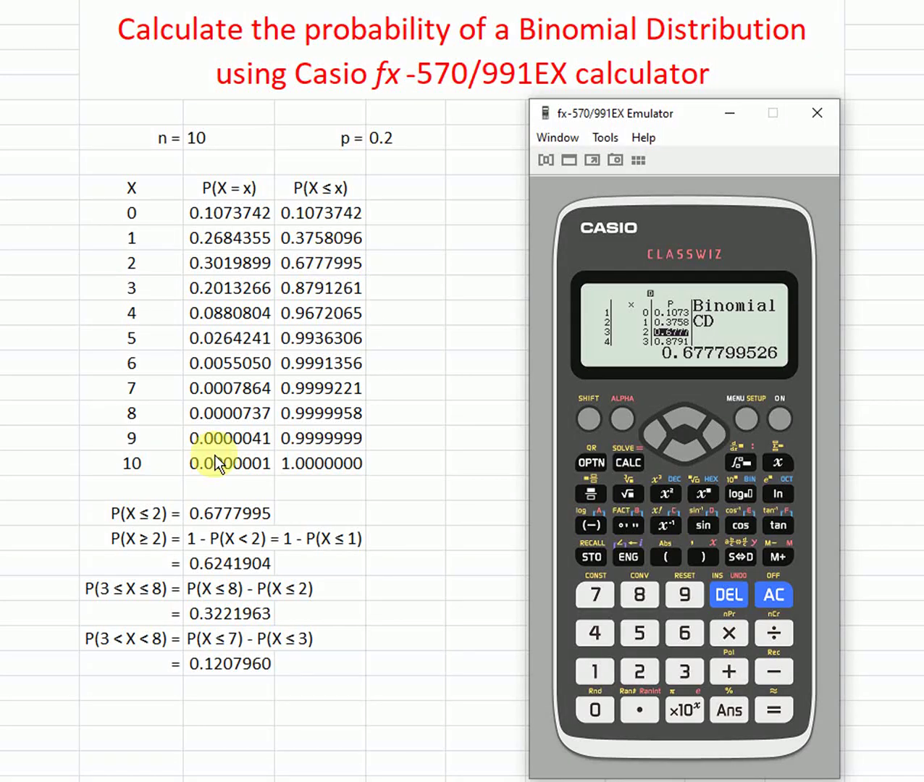
pyautogui.click(153, 543)
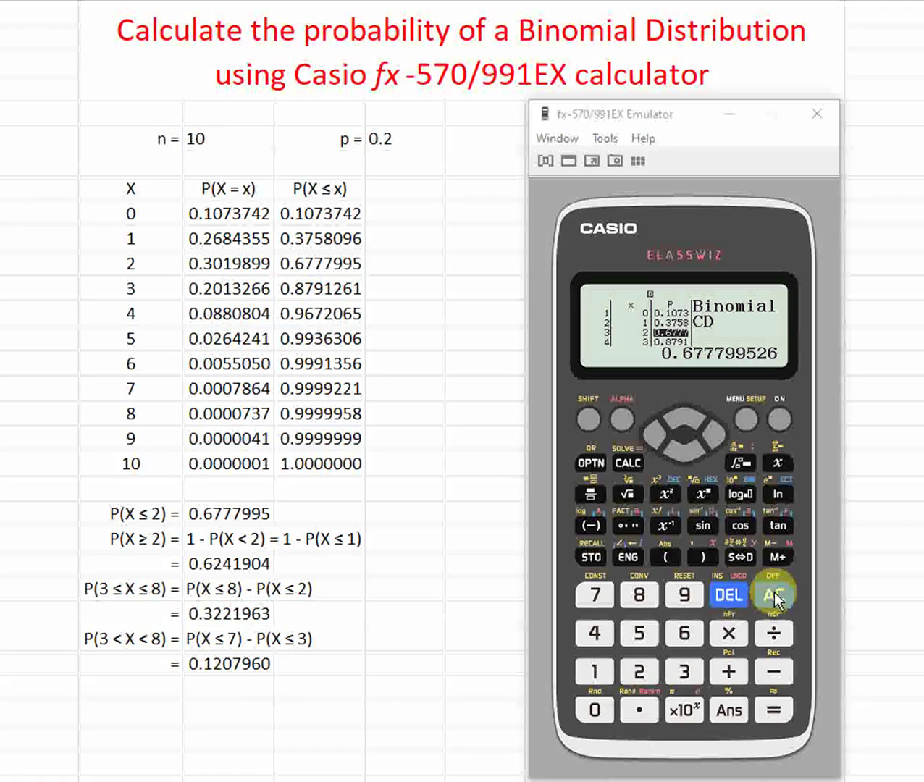
# Reset the calculator with Initialize All and clear the display
pyautogui.click(587, 419)
pyautogui.click(682, 585)
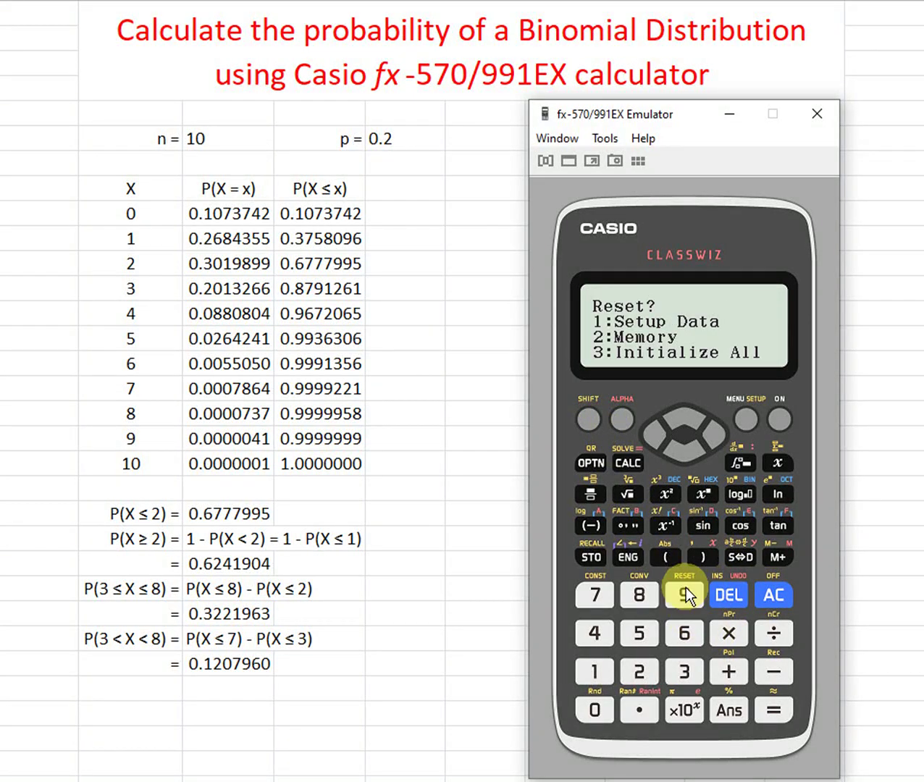
pyautogui.click(683, 670)
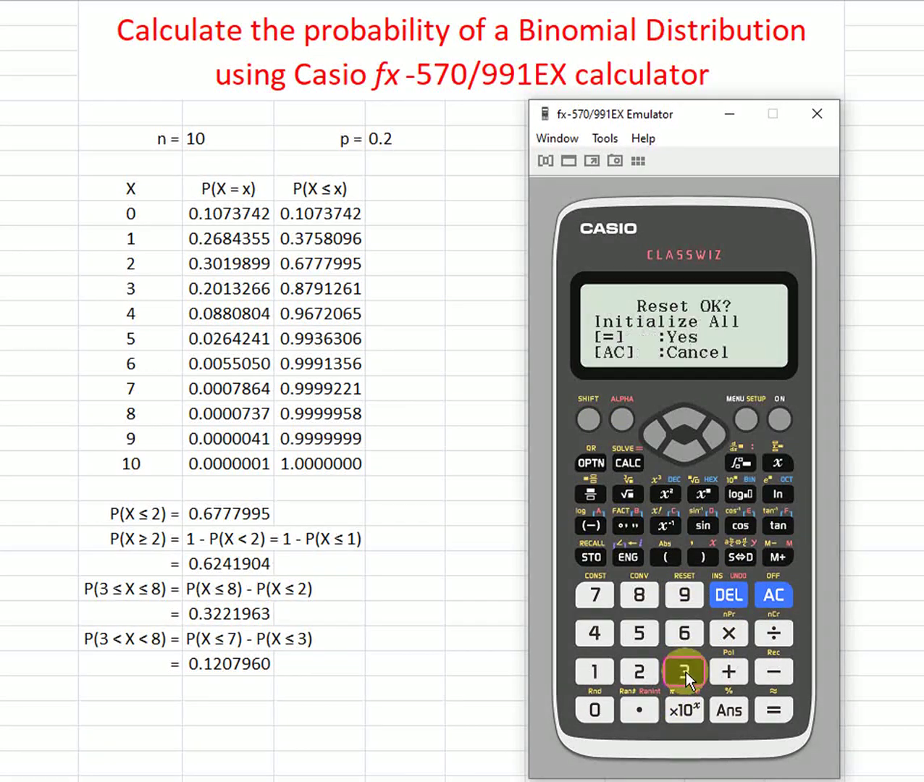
pyautogui.click(773, 708)
pyautogui.click(773, 597)
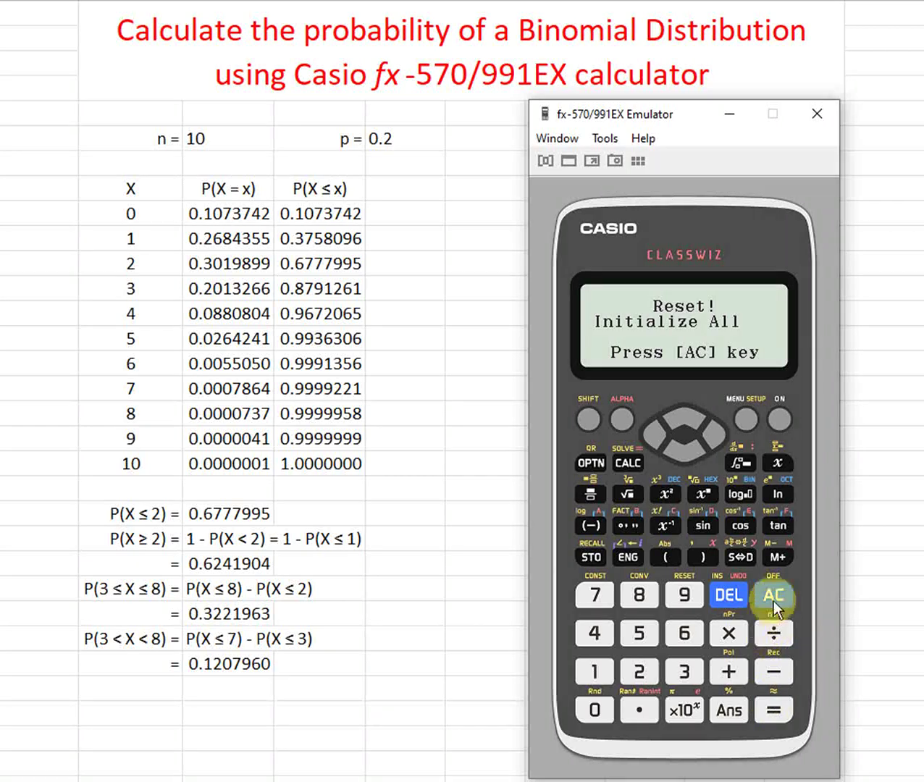
# Open Distribution mode and pick Binomial CD
pyautogui.click(747, 413)
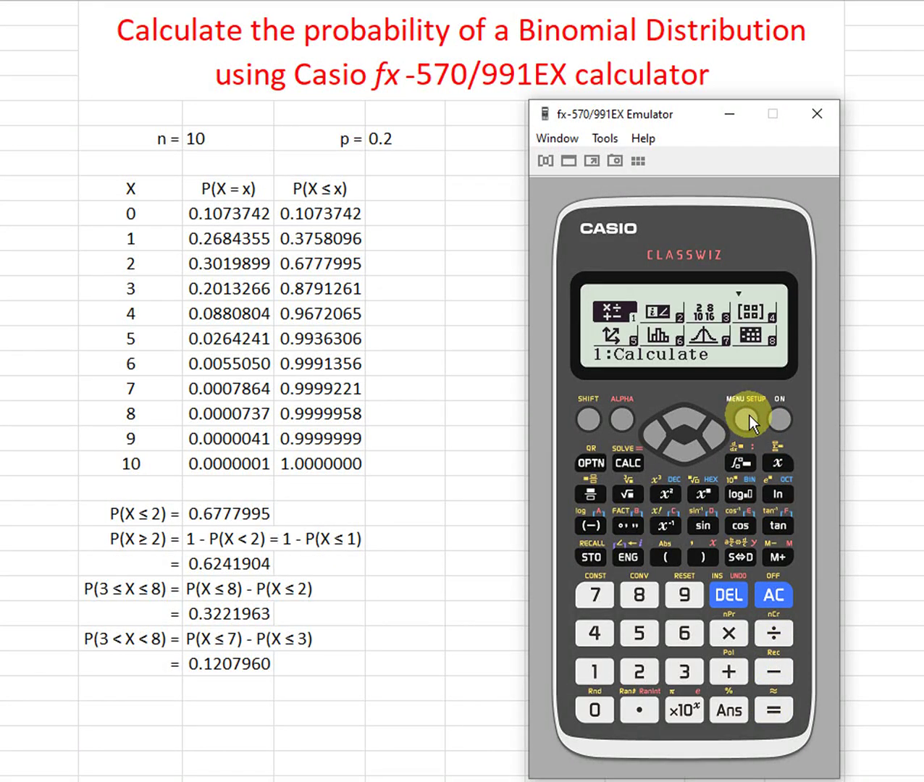
pyautogui.click(594, 594)
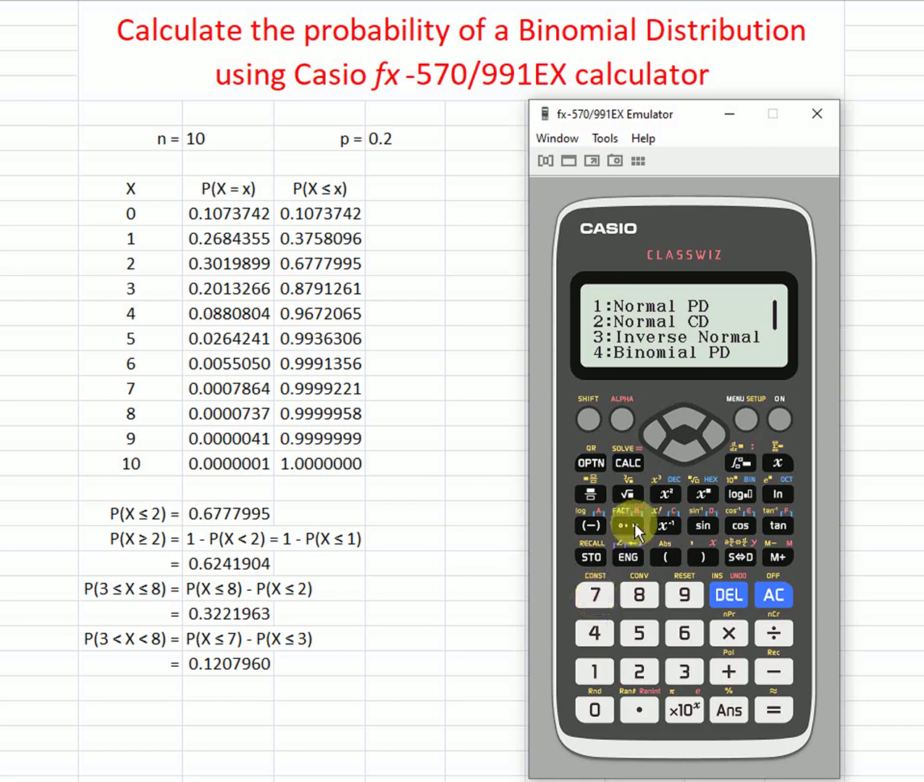
pyautogui.click(685, 452)
pyautogui.click(588, 671)
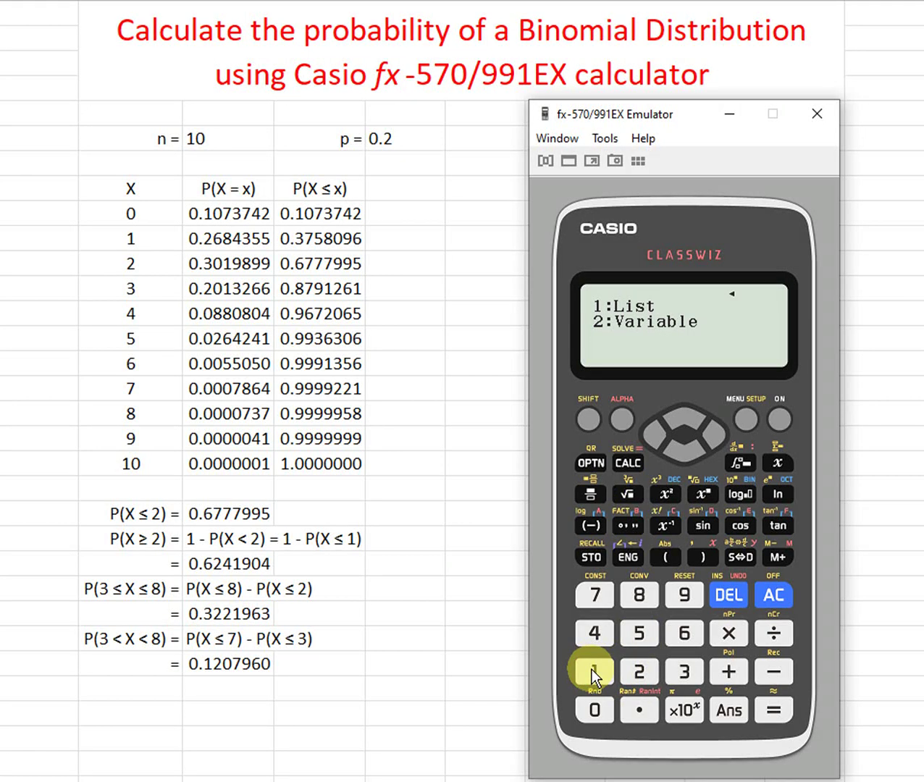
# Compute Binomial CD for single x=1, N=10, p=0.2, giving 0.3758096384
pyautogui.click(638, 671)
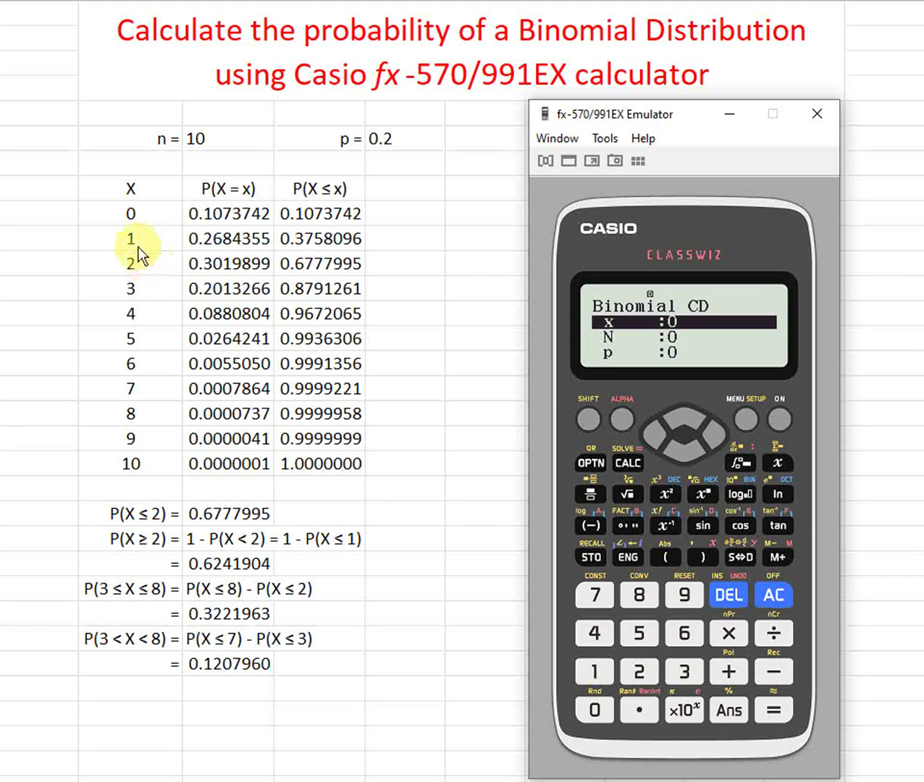
pyautogui.click(593, 677)
pyautogui.click(768, 710)
pyautogui.click(601, 673)
pyautogui.click(601, 709)
pyautogui.click(777, 707)
pyautogui.click(600, 707)
pyautogui.click(639, 710)
pyautogui.click(637, 671)
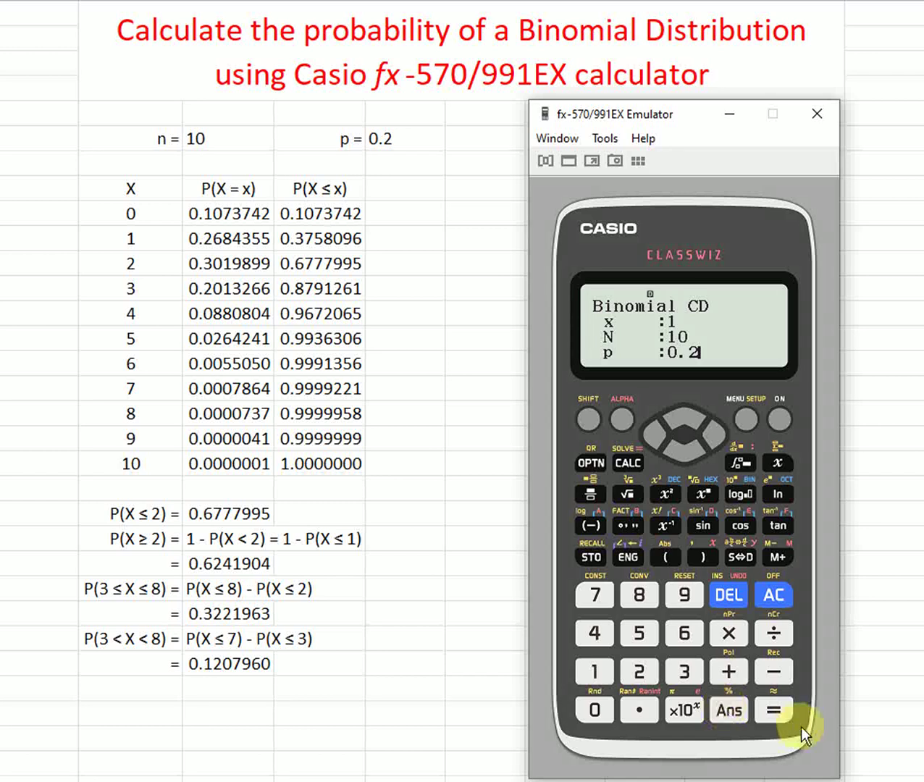
pyautogui.click(774, 712)
pyautogui.click(774, 712)
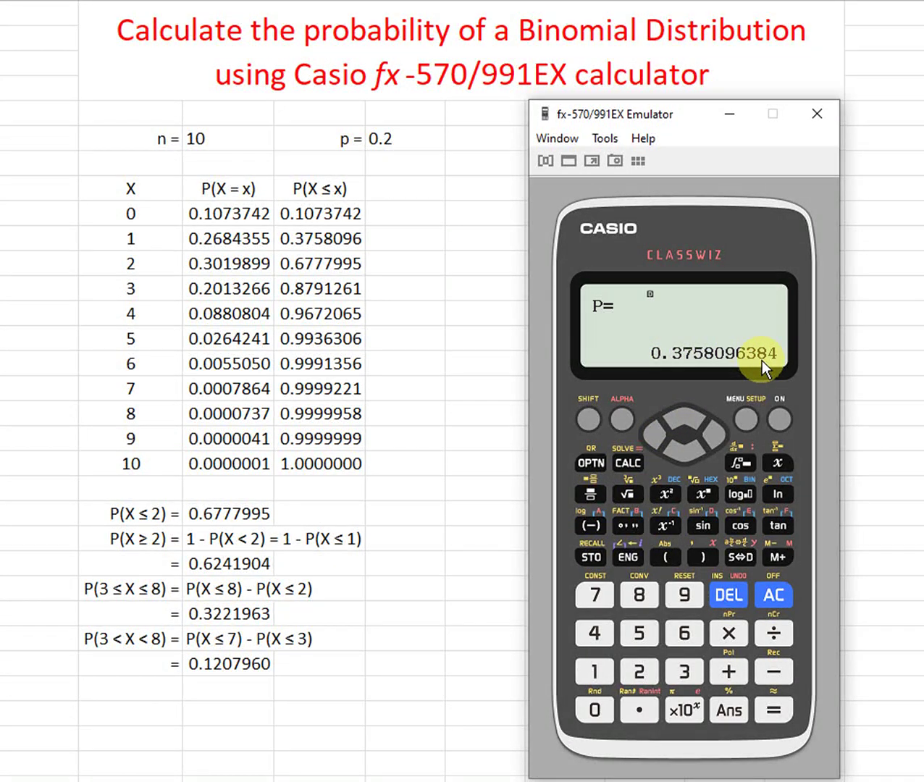
# Store the result in variable A and go back to the Binomial CD inputs
pyautogui.click(593, 559)
pyautogui.click(590, 525)
pyautogui.click(771, 599)
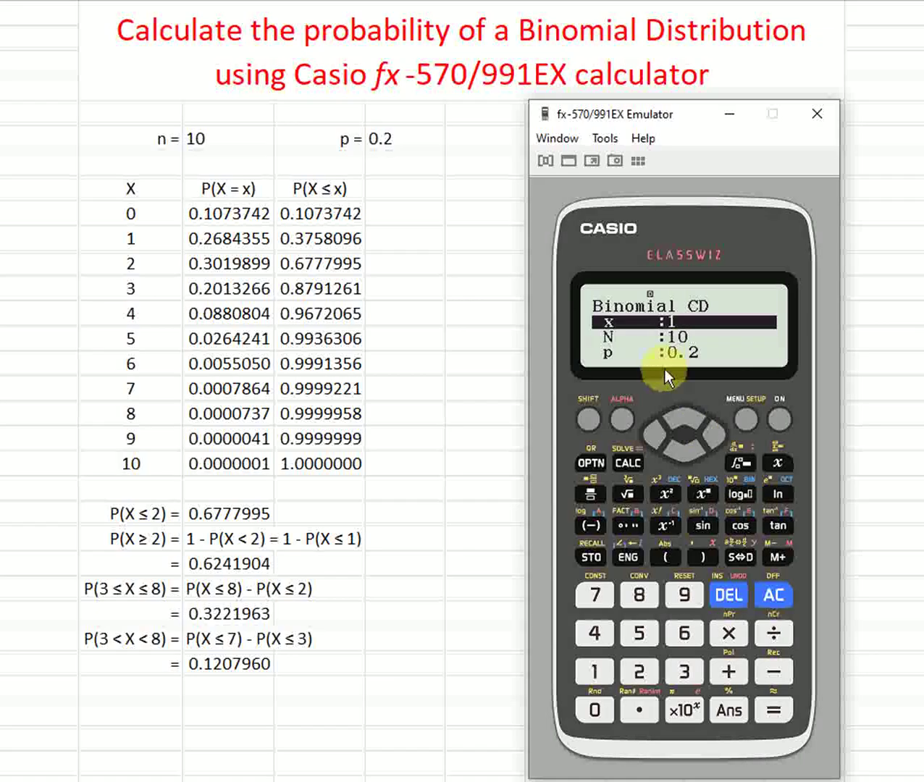
# Switch the calculator to Calculate mode
pyautogui.click(743, 420)
pyautogui.click(685, 419)
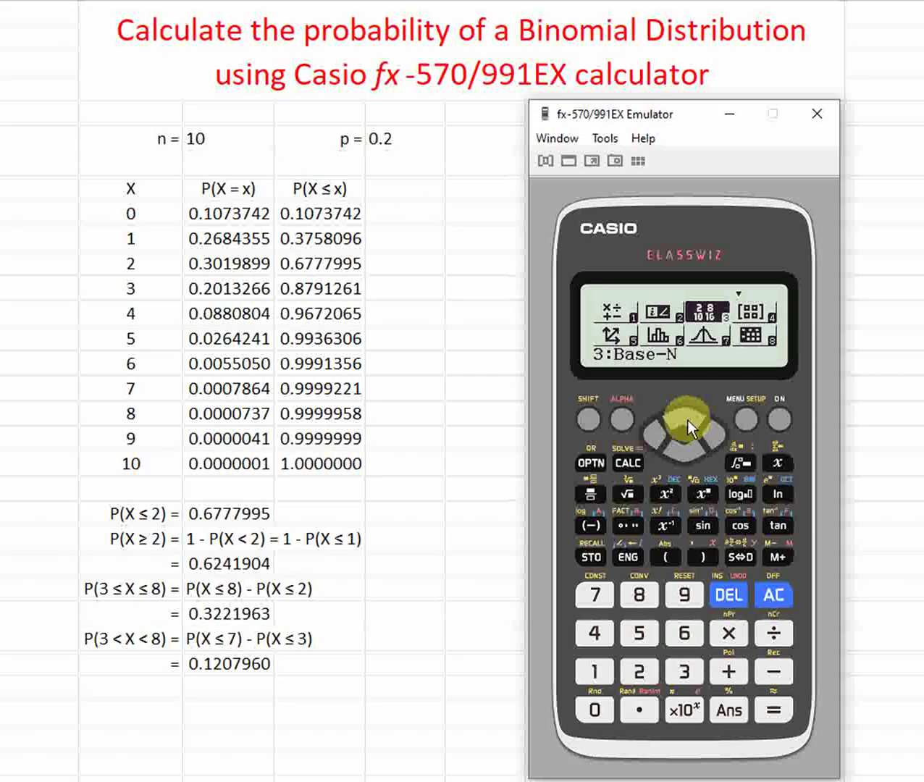
pyautogui.click(661, 436)
pyautogui.click(660, 437)
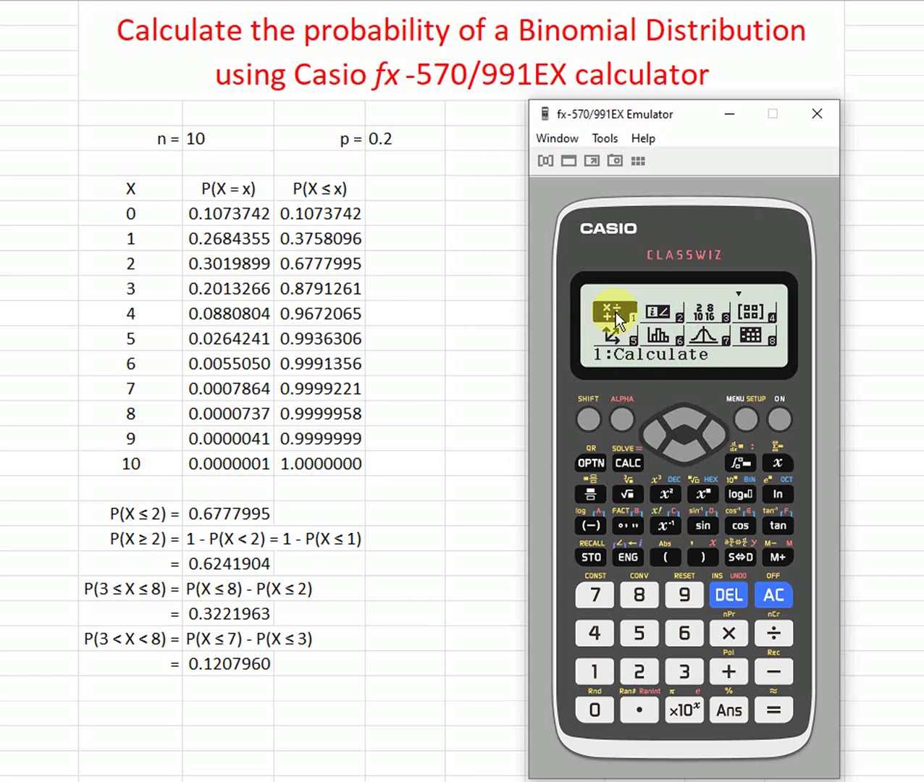
pyautogui.click(771, 709)
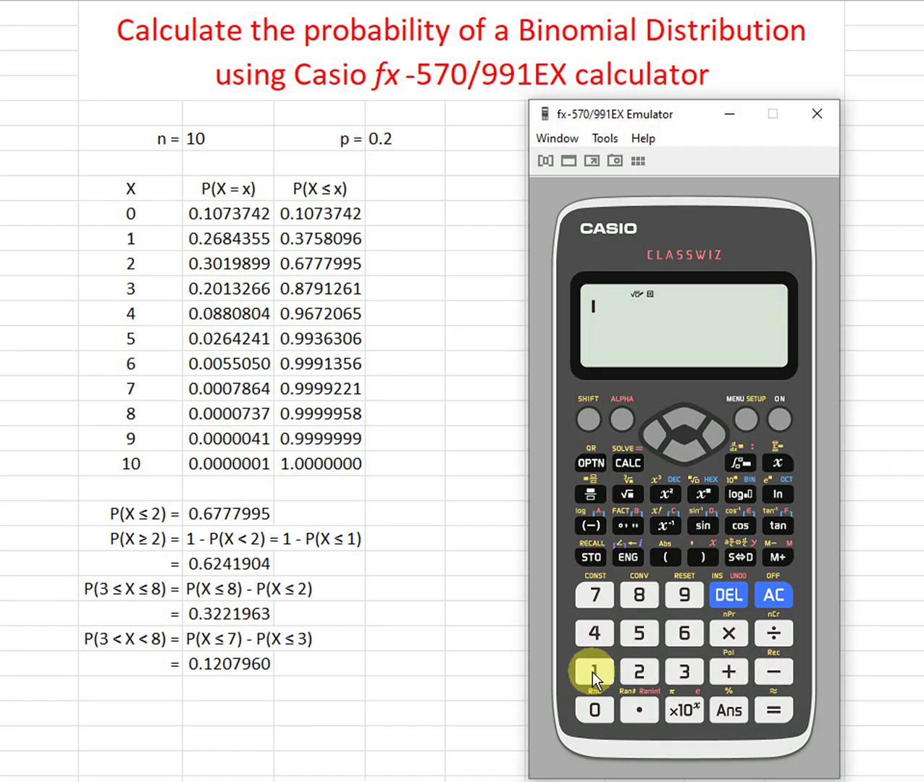
# Evaluate 1−A, giving P(X≥2) = 0.6241903616
pyautogui.click(594, 671)
pyautogui.click(773, 671)
pyautogui.click(621, 420)
pyautogui.click(584, 521)
pyautogui.click(775, 709)
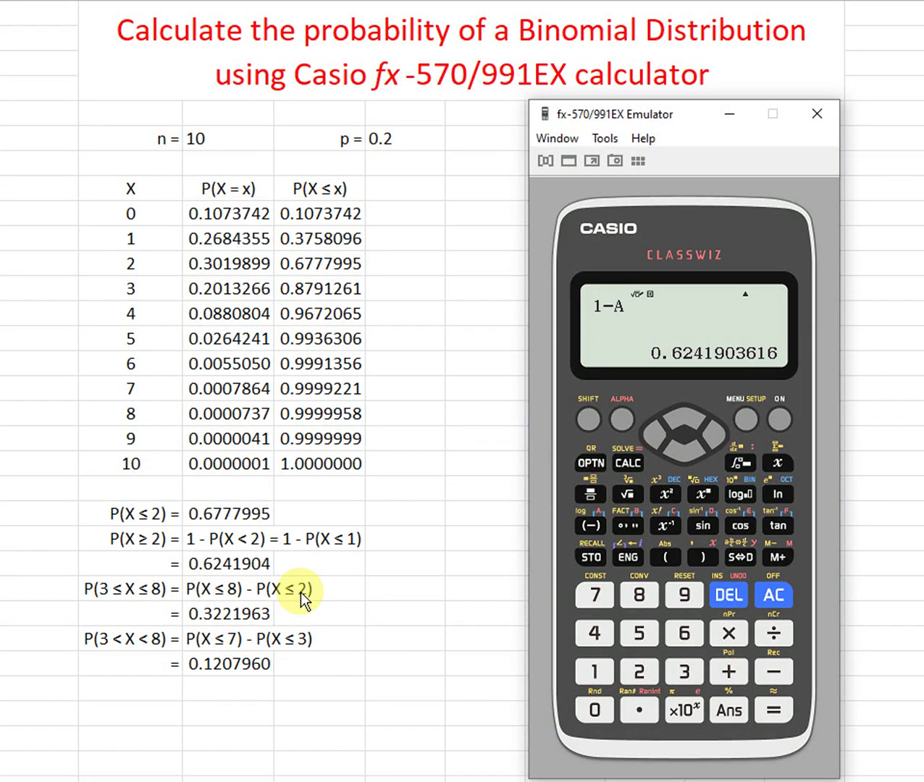
pyautogui.click(746, 418)
# Open Binomial CD in Distribution mode with single-value Variable input
pyautogui.click(707, 427)
pyautogui.click(703, 434)
pyautogui.click(681, 446)
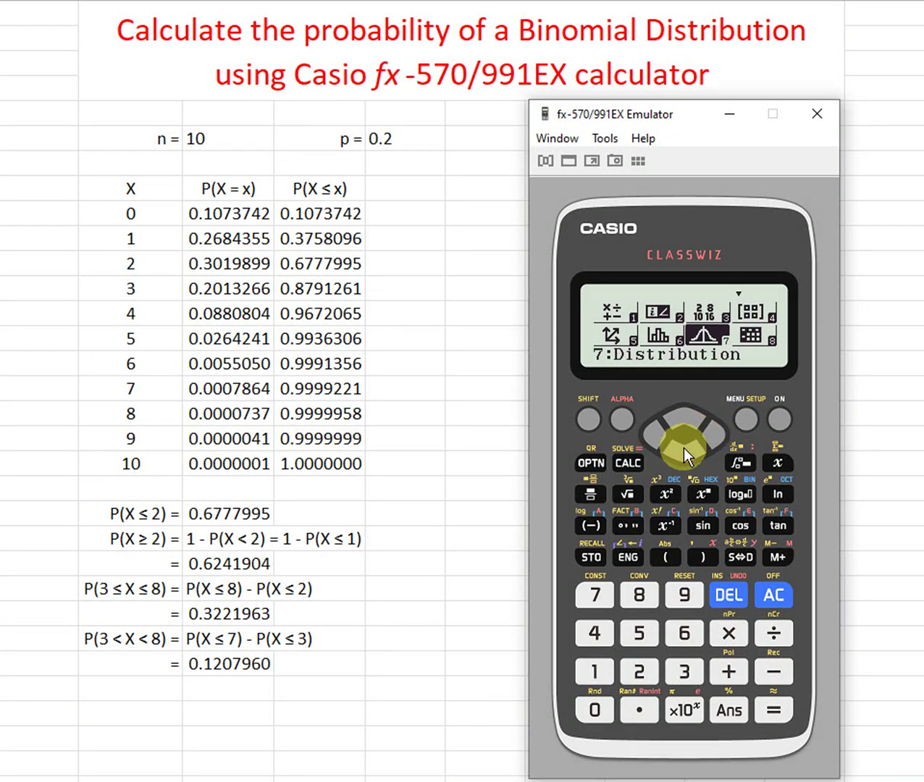
pyautogui.click(591, 592)
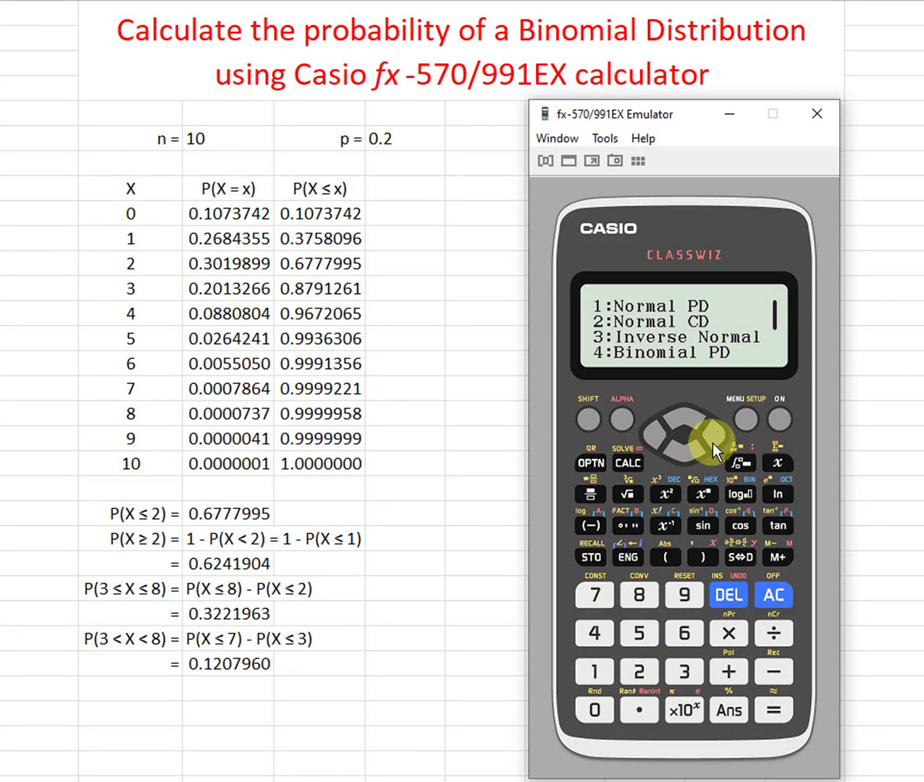
pyautogui.click(689, 448)
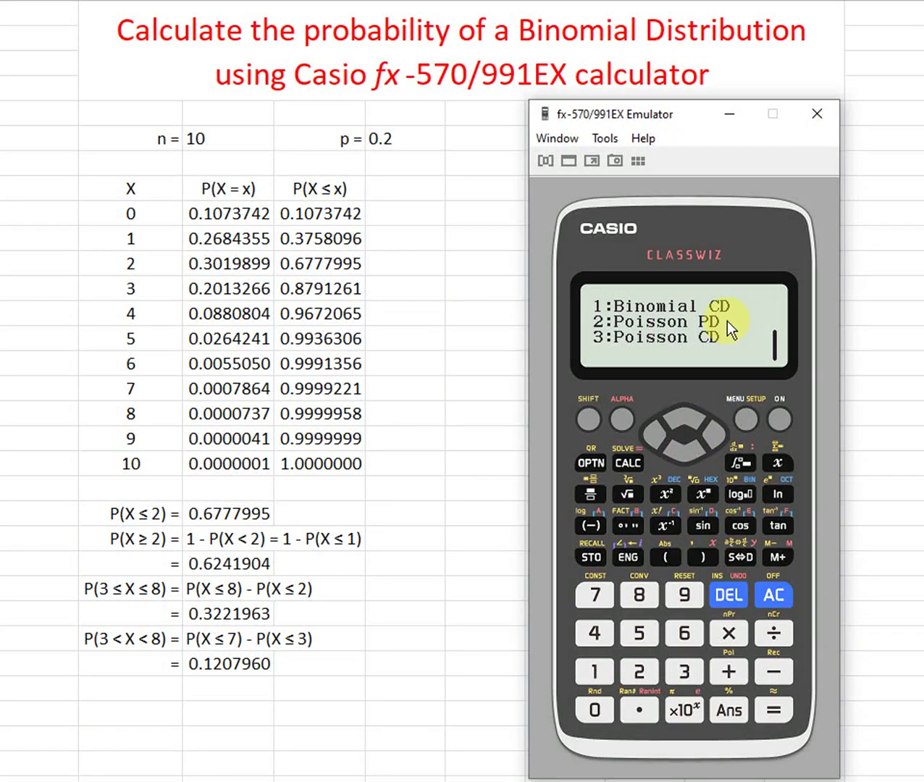
pyautogui.click(595, 669)
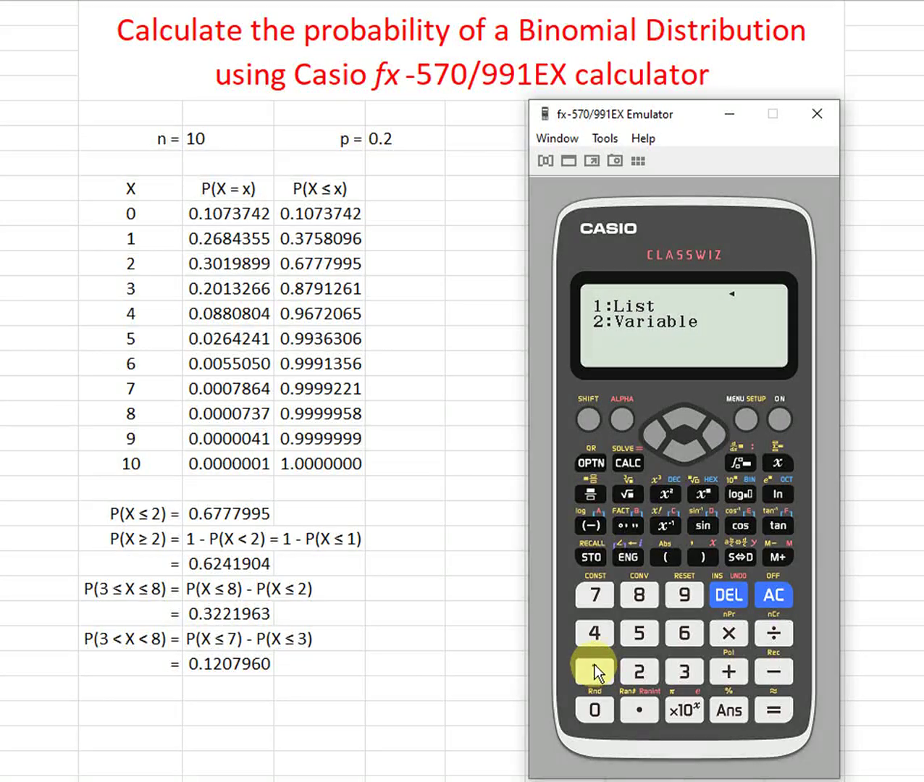
pyautogui.click(639, 672)
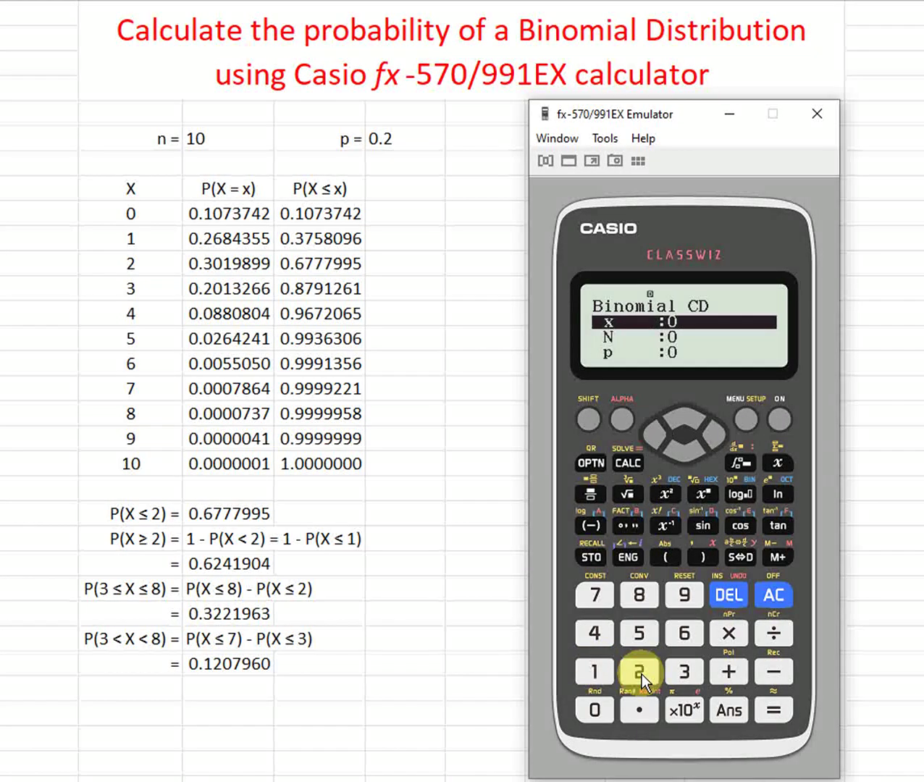
# Enter x=8, N=10, p=0.2, compute 0.9999958016 and store it in A
pyautogui.click(640, 594)
pyautogui.click(759, 706)
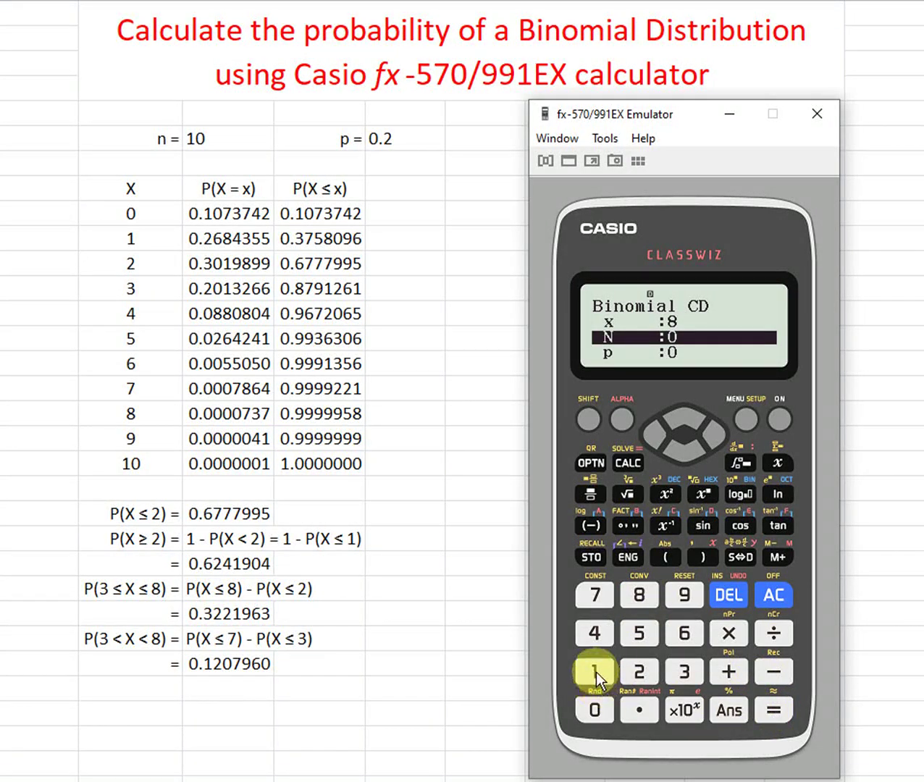
pyautogui.click(595, 710)
pyautogui.click(767, 708)
pyautogui.click(639, 671)
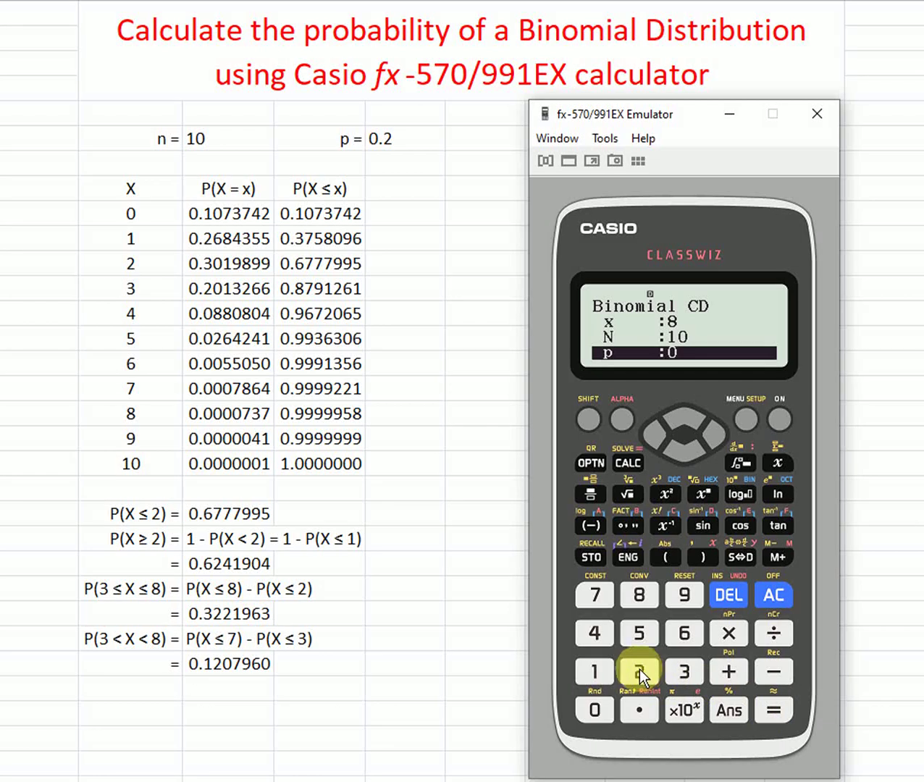
pyautogui.click(595, 708)
pyautogui.click(639, 710)
pyautogui.click(643, 672)
pyautogui.click(772, 709)
pyautogui.click(772, 710)
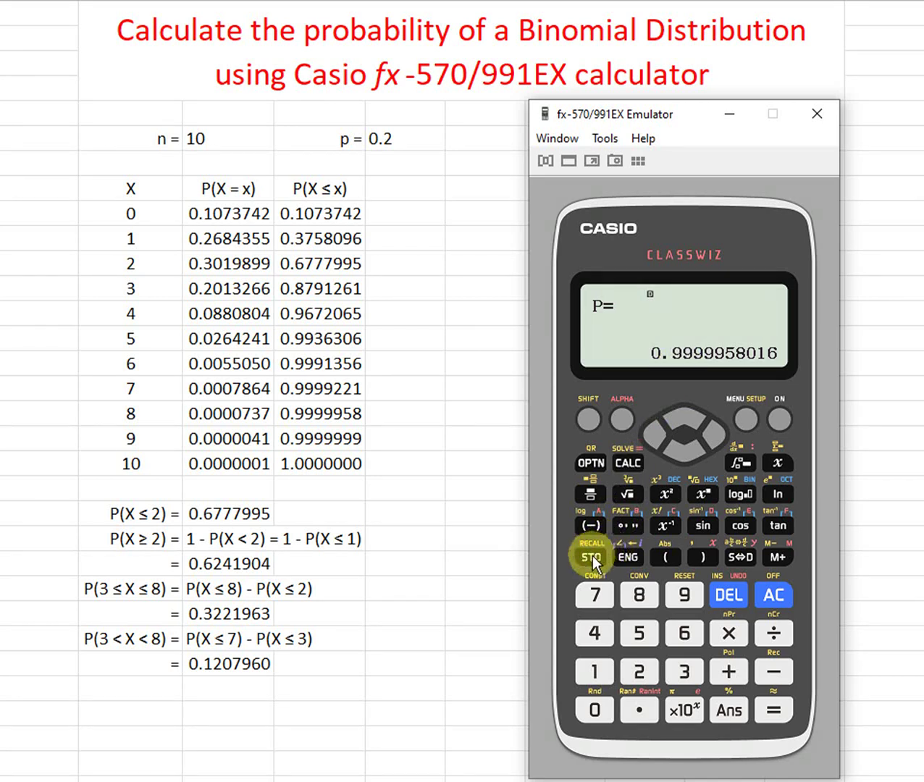
pyautogui.click(593, 524)
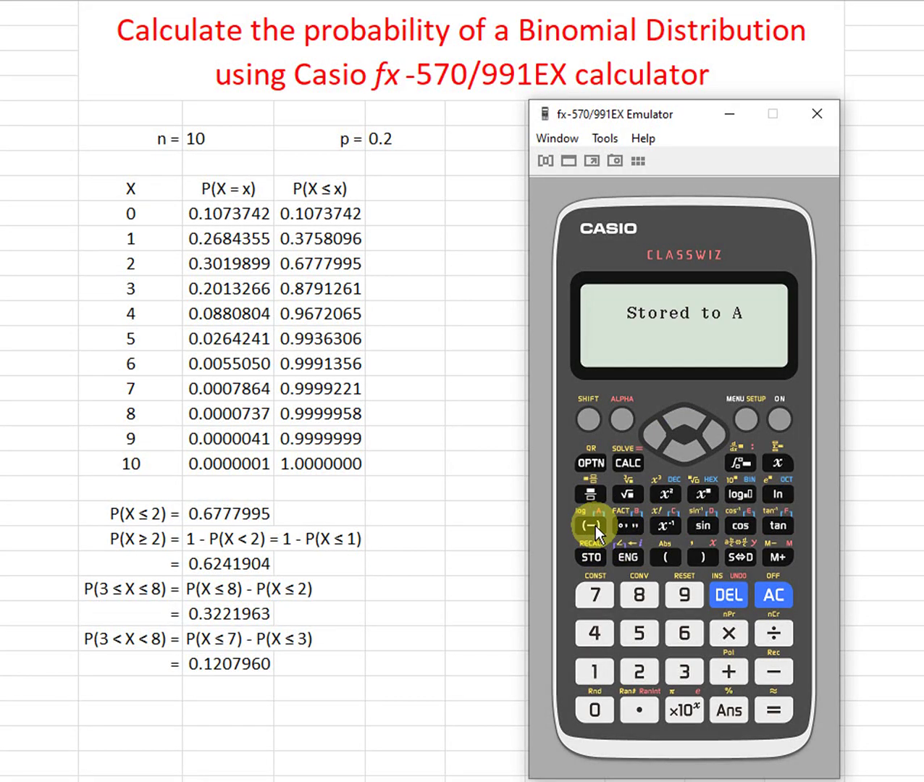
# Reopen Binomial CD with single-value Variable input
pyautogui.click(744, 420)
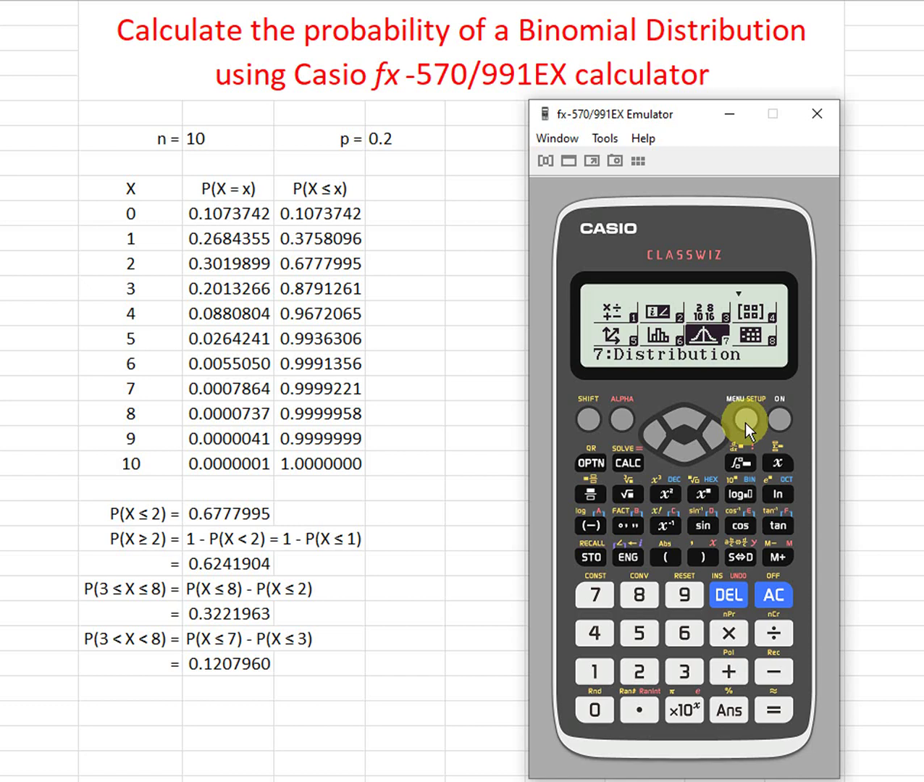
pyautogui.click(769, 704)
pyautogui.click(693, 454)
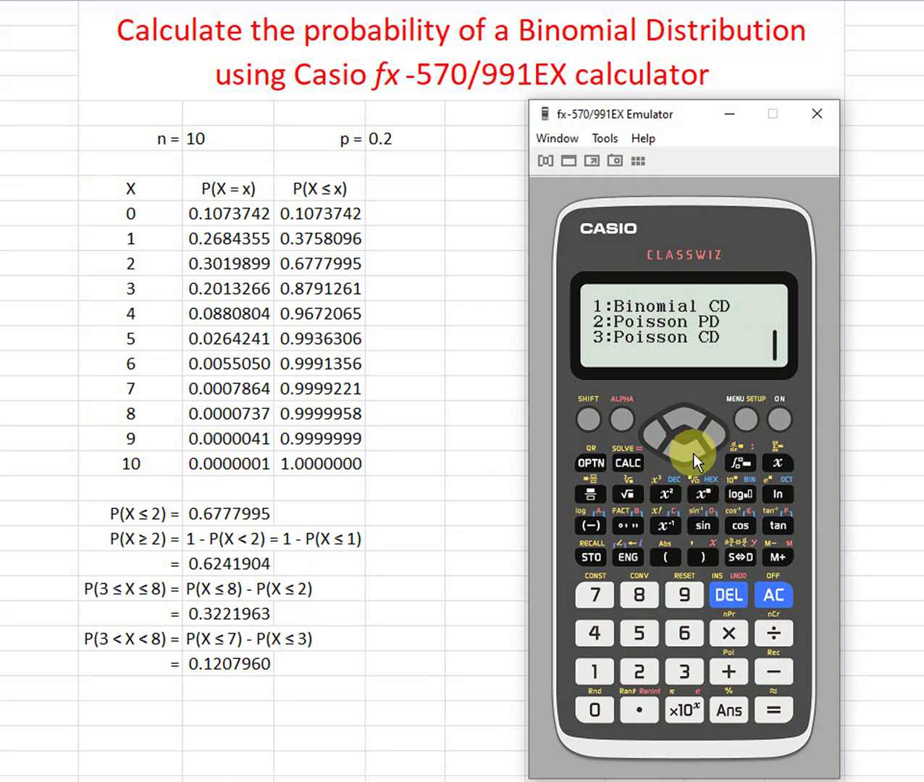
pyautogui.click(586, 666)
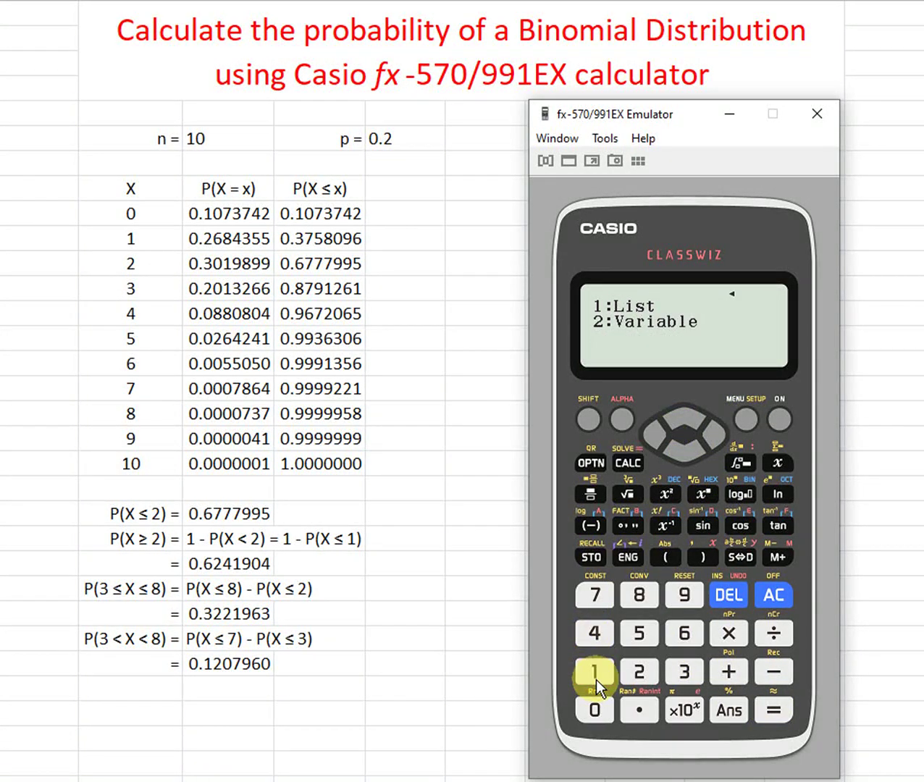
pyautogui.click(632, 677)
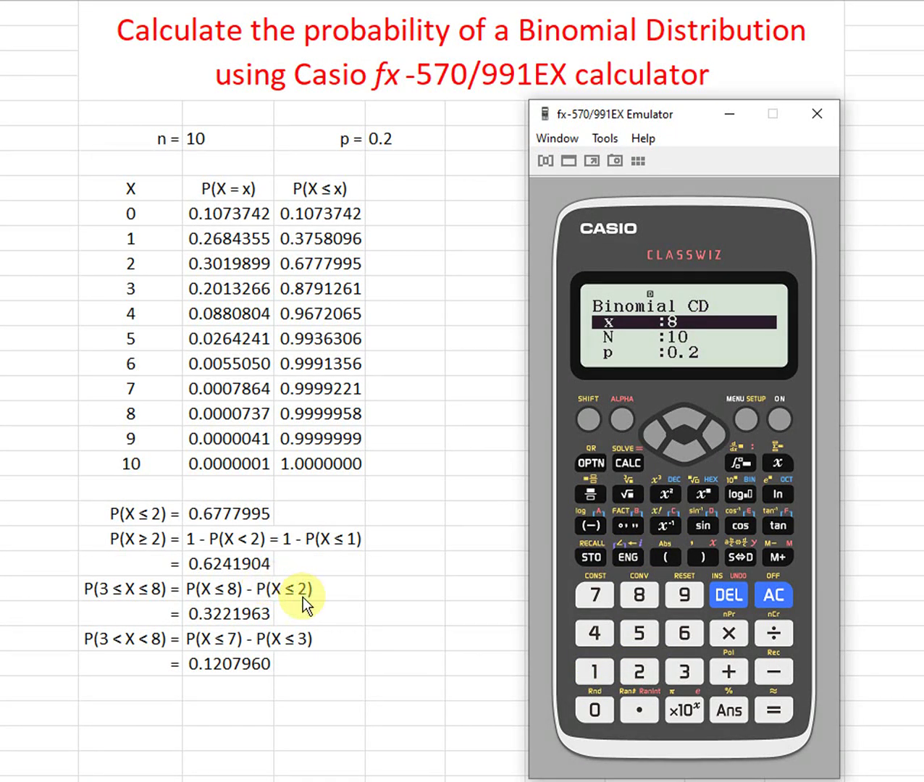
# Change x to 2, compute P(X≤2) = 0.677799526 and store it in B
pyautogui.click(637, 670)
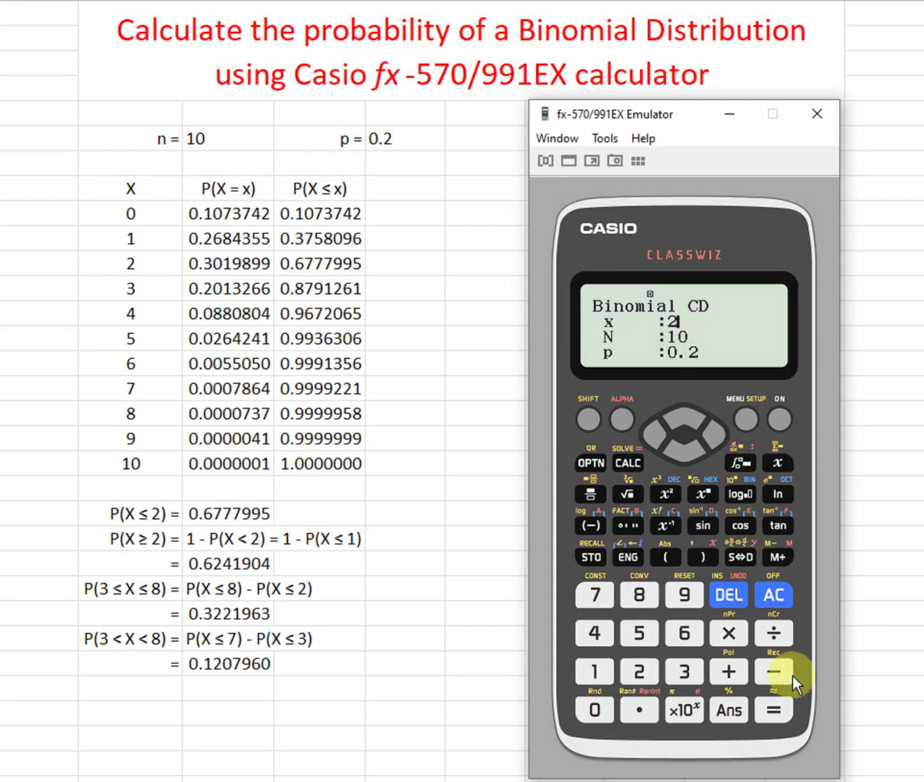
pyautogui.click(773, 709)
pyautogui.click(773, 710)
pyautogui.click(774, 709)
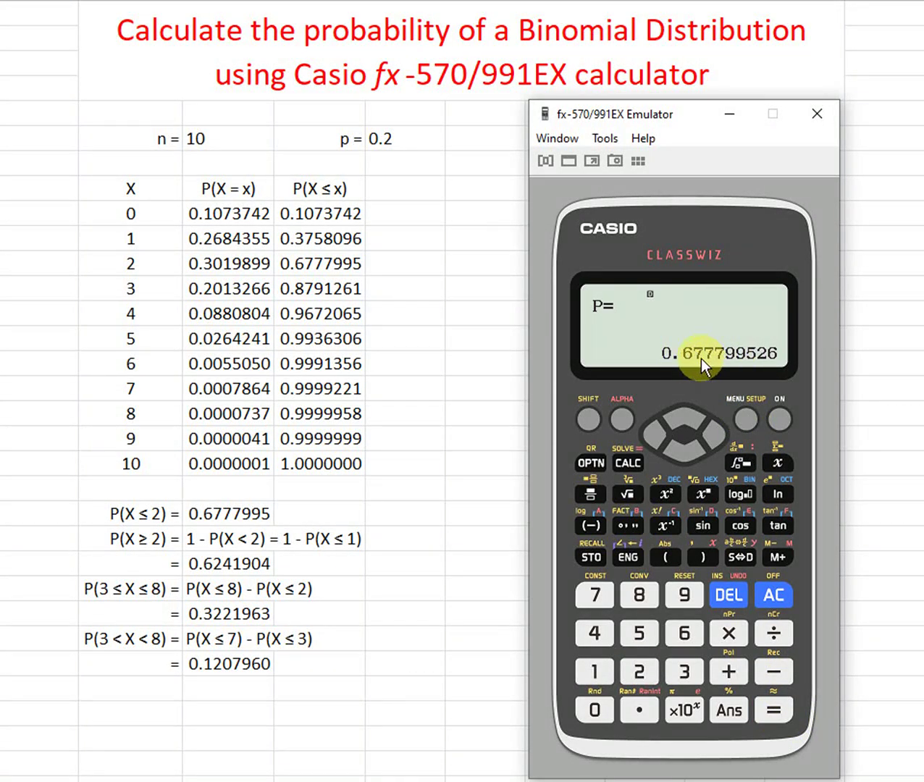
pyautogui.click(592, 558)
pyautogui.click(632, 524)
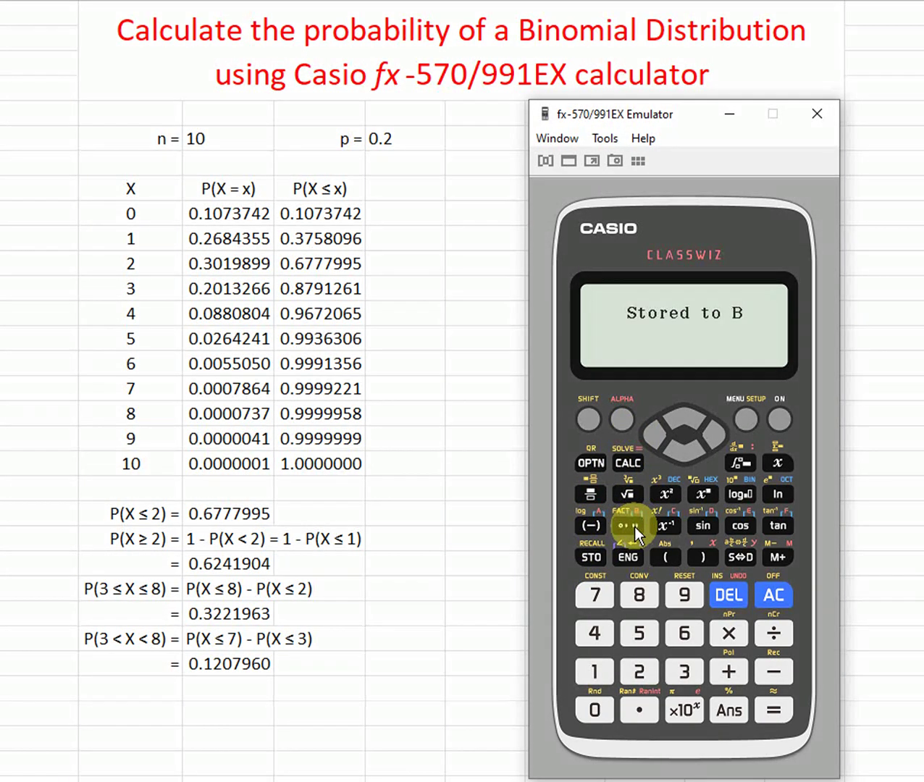
# Switch the calculator from the mode menu to 1:Calculate
pyautogui.click(746, 420)
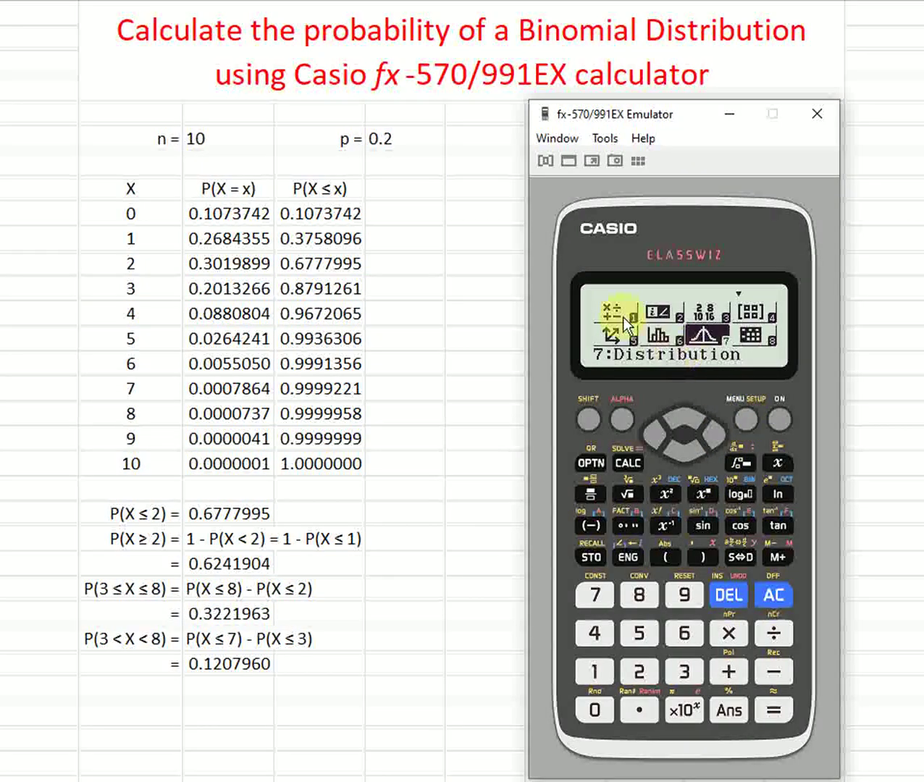
pyautogui.click(686, 421)
pyautogui.click(656, 430)
pyautogui.click(656, 431)
pyautogui.click(772, 710)
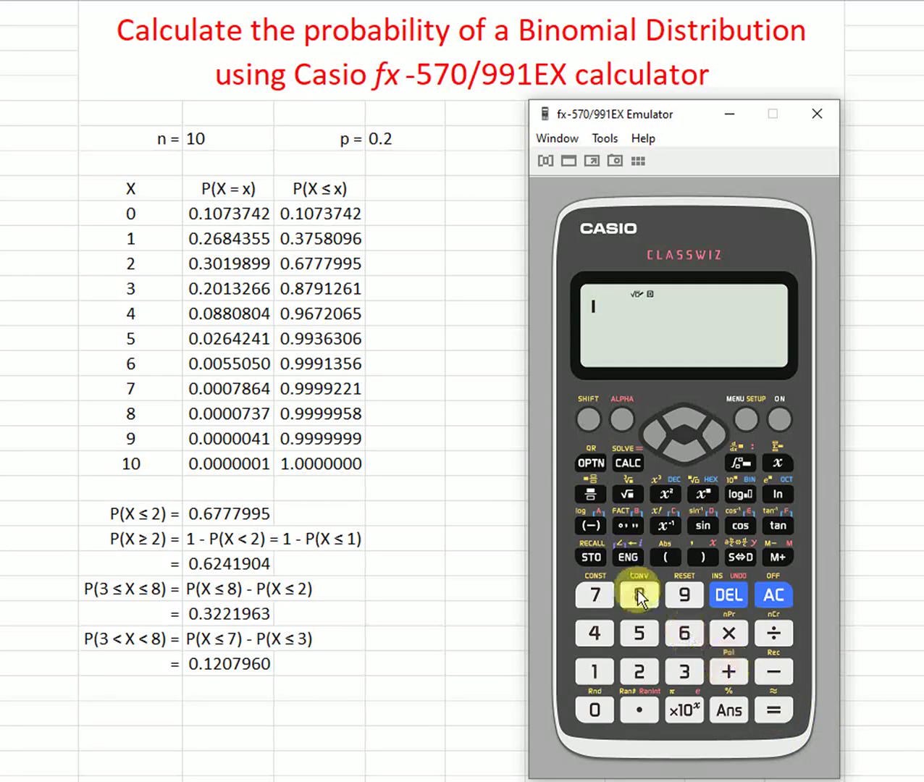
# Evaluate A−B from stored variables, giving 0.3221962756 for P(3≤X≤8)
pyautogui.click(622, 420)
pyautogui.click(590, 525)
pyautogui.click(777, 672)
pyautogui.click(622, 420)
pyautogui.click(628, 527)
pyautogui.click(773, 710)
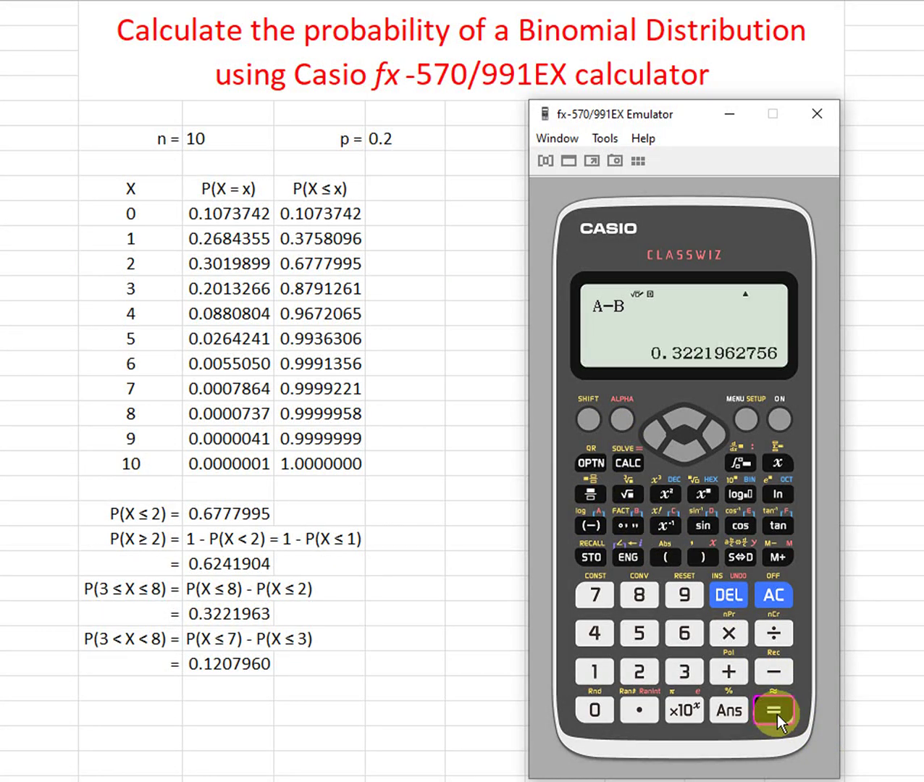